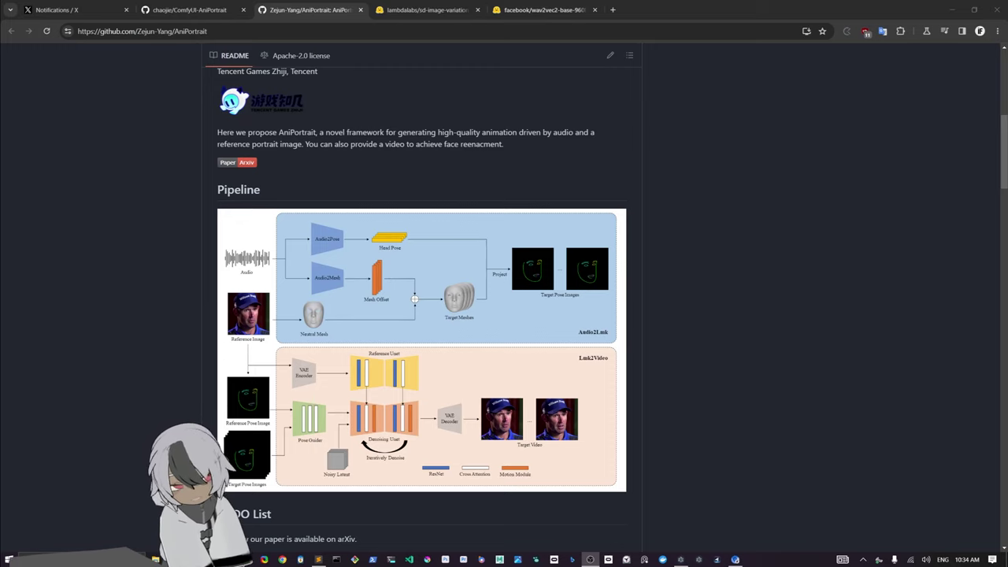
# - Review the pipeline section of the AniPortrait README and play the self-driven solo.mp4 demo in full screen
pyautogui.scroll(2, 385, 197)
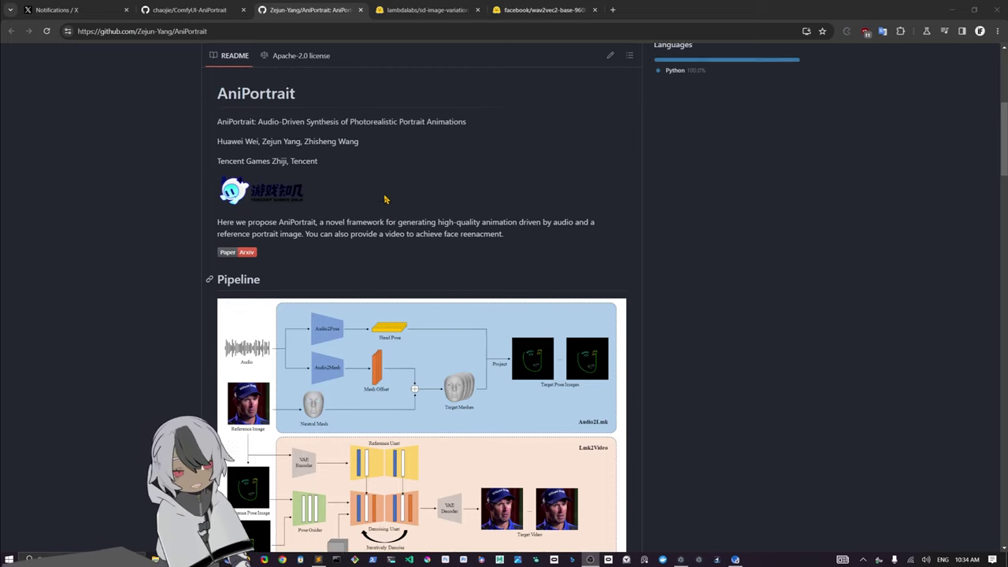
pyautogui.scroll(-3, 378, 198)
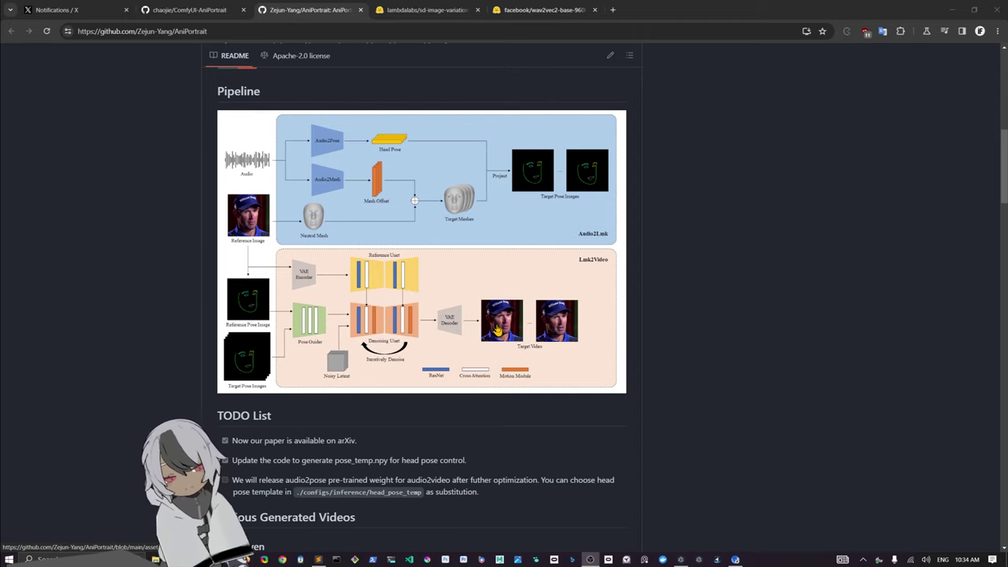
pyautogui.scroll(-5, 543, 242)
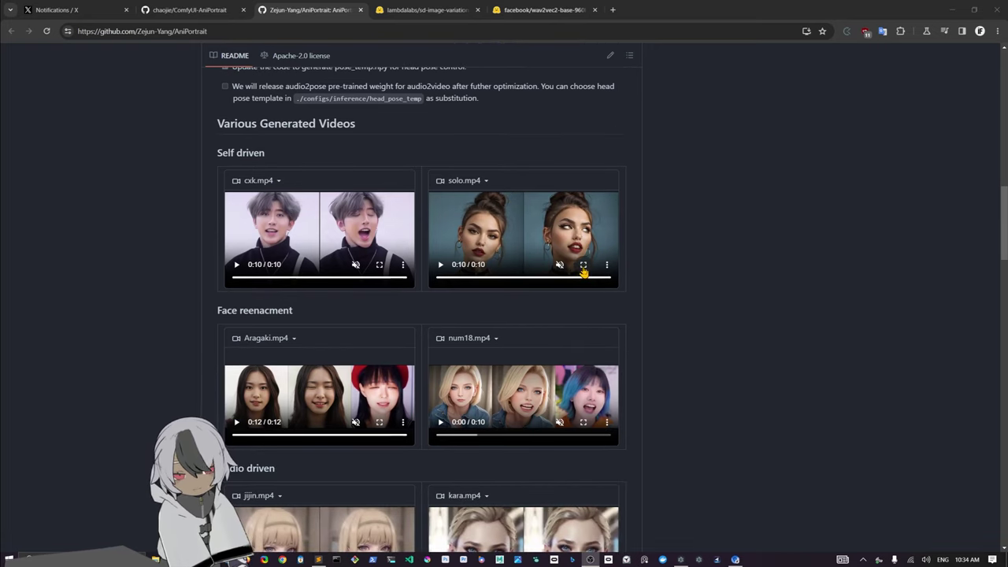
pyautogui.click(583, 265)
pyautogui.click(35, 543)
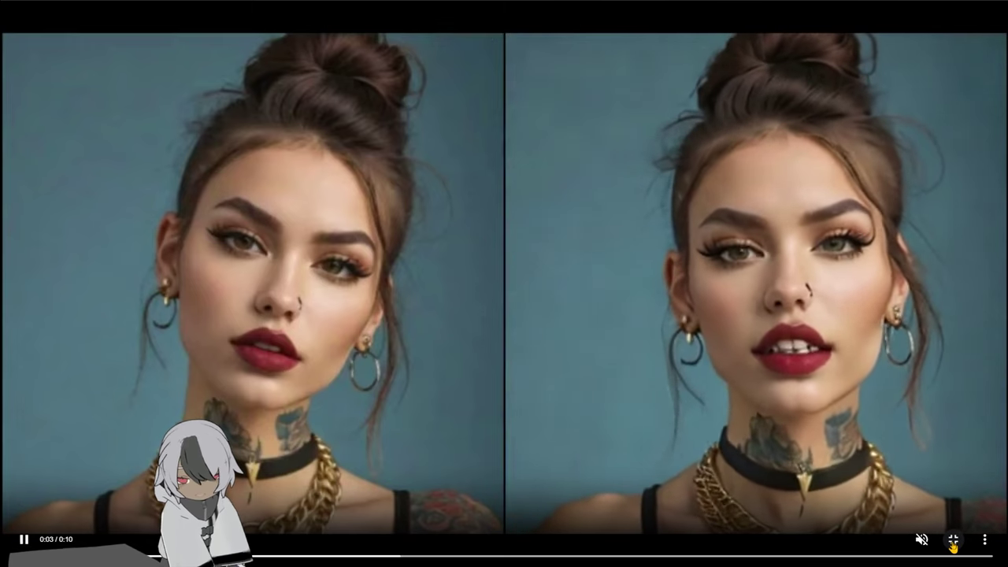
pyautogui.press('Escape')
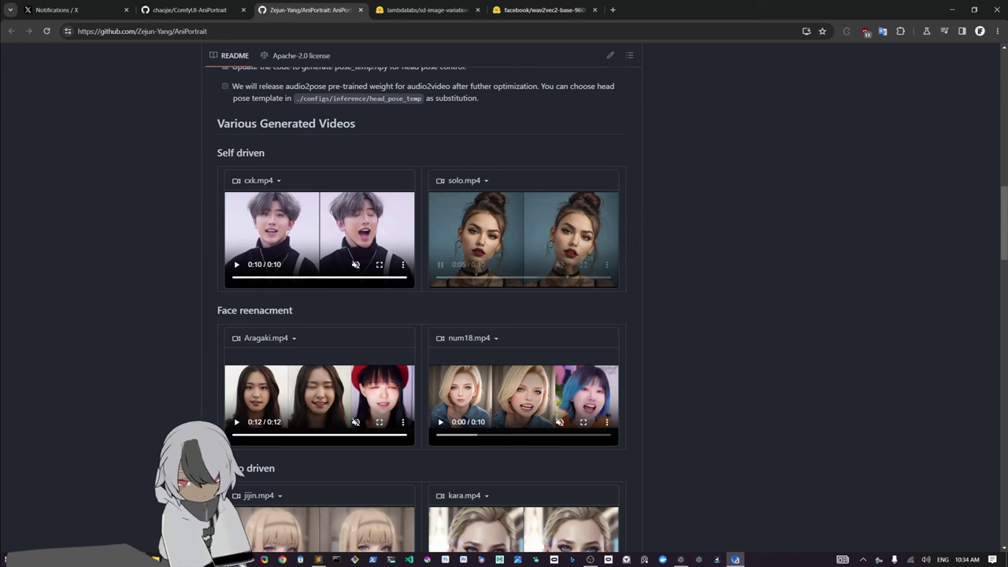
# - Play the Aragaki.mp4 face reenactment demo in full screen and look over the audio-driven examples and installation section
pyautogui.scroll(-2, 403, 273)
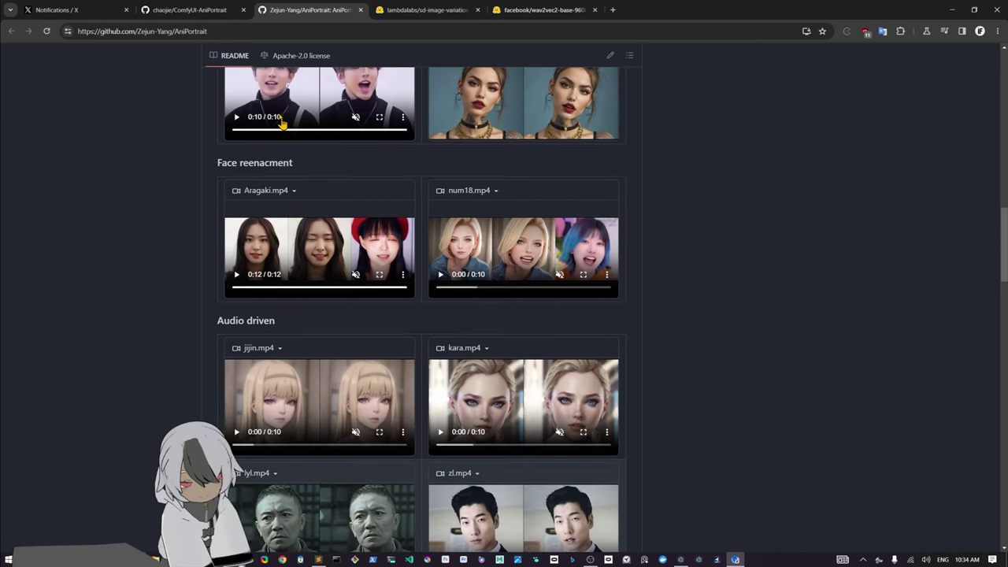
pyautogui.click(379, 274)
pyautogui.click(24, 540)
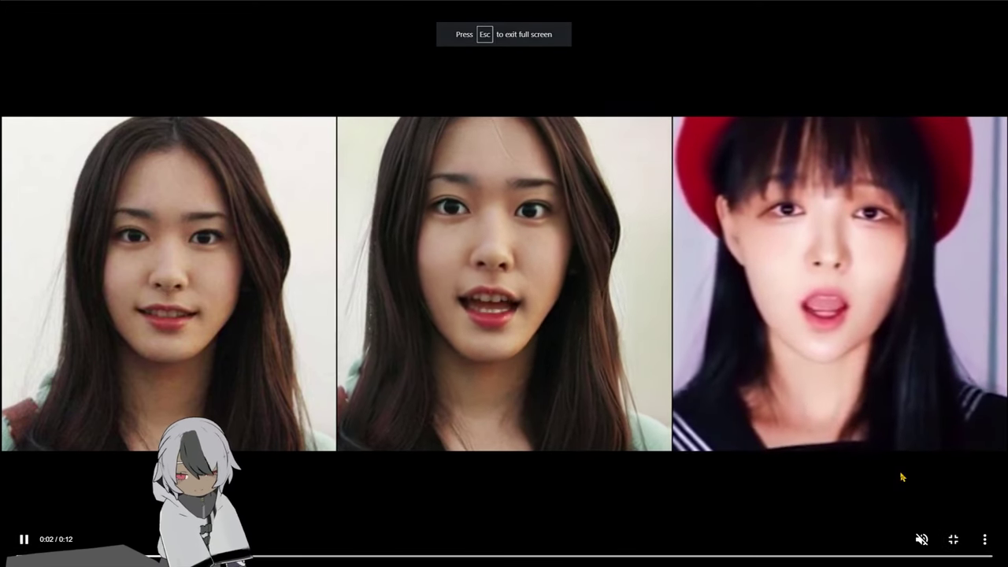
pyautogui.click(953, 540)
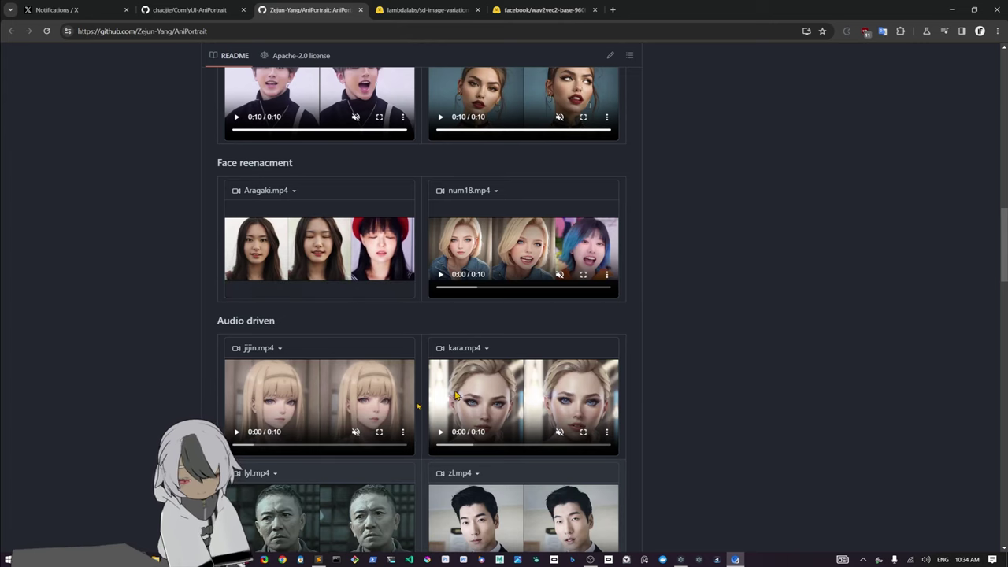
pyautogui.scroll(-3, 572, 439)
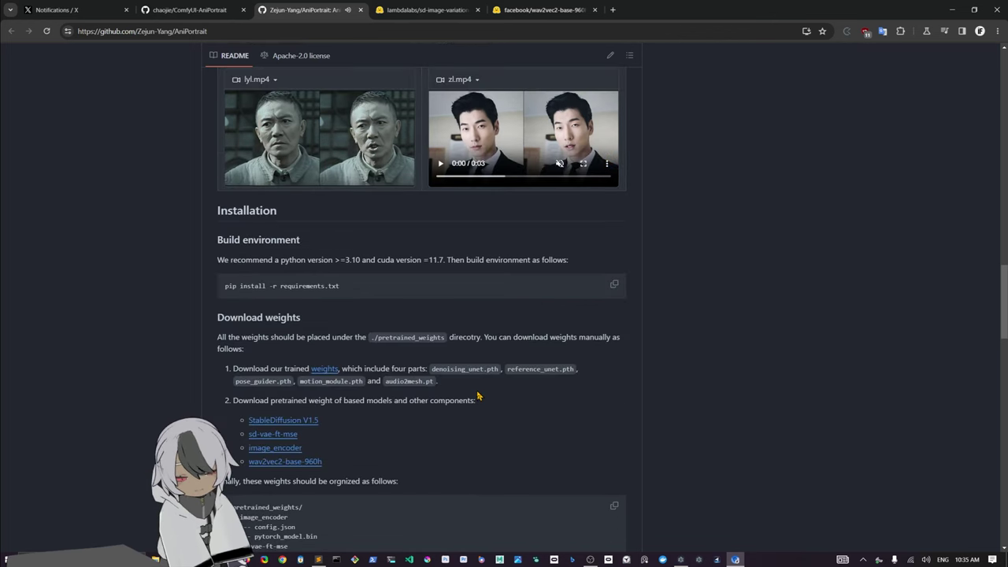
pyautogui.scroll(4, 357, 193)
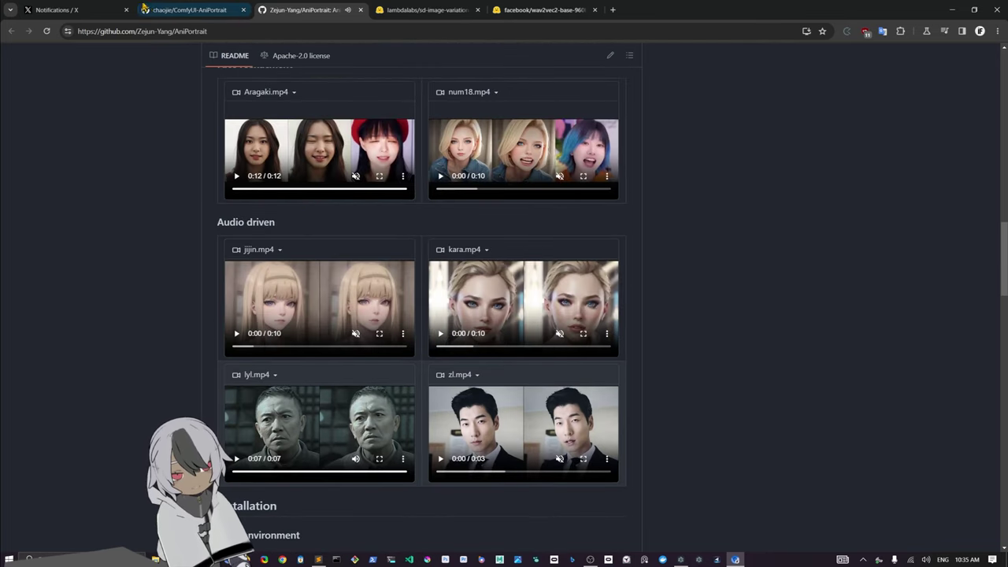
# - Switch to the chaojie/ComfyUI-AniPortrait repository page and look over its file list and README
pyautogui.click(189, 11)
pyautogui.scroll(2, 449, 333)
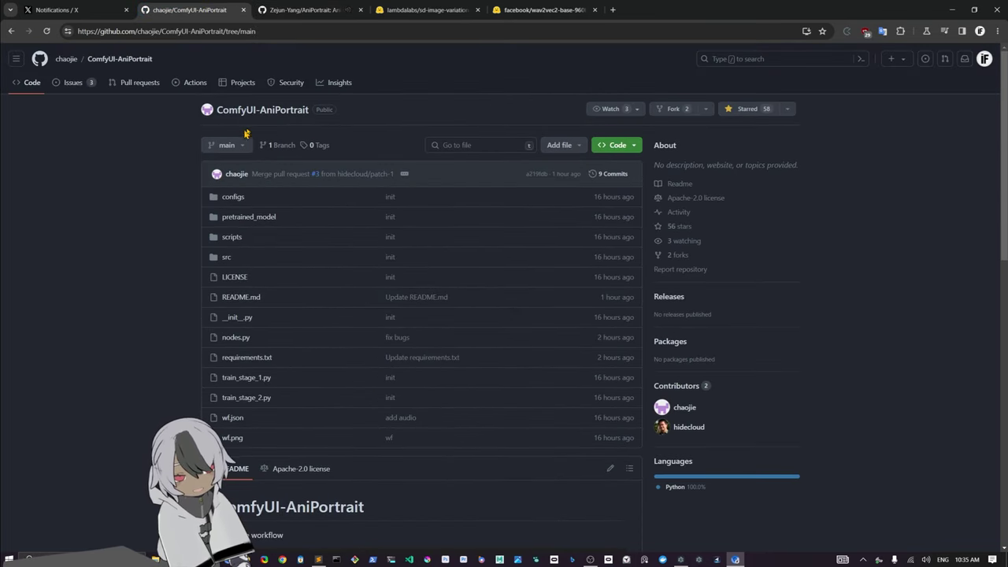
pyautogui.scroll(-2, 473, 198)
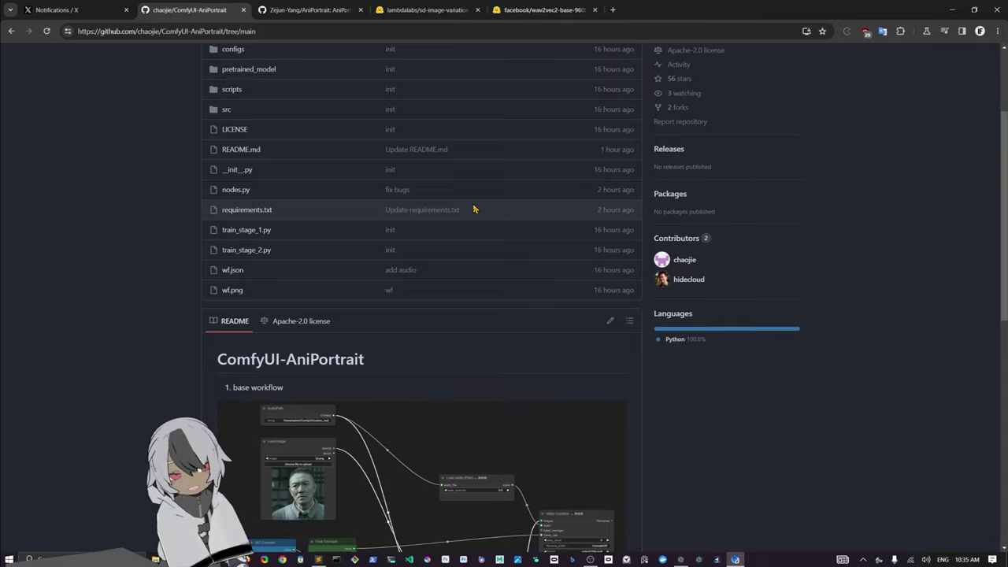
pyautogui.scroll(2, 472, 207)
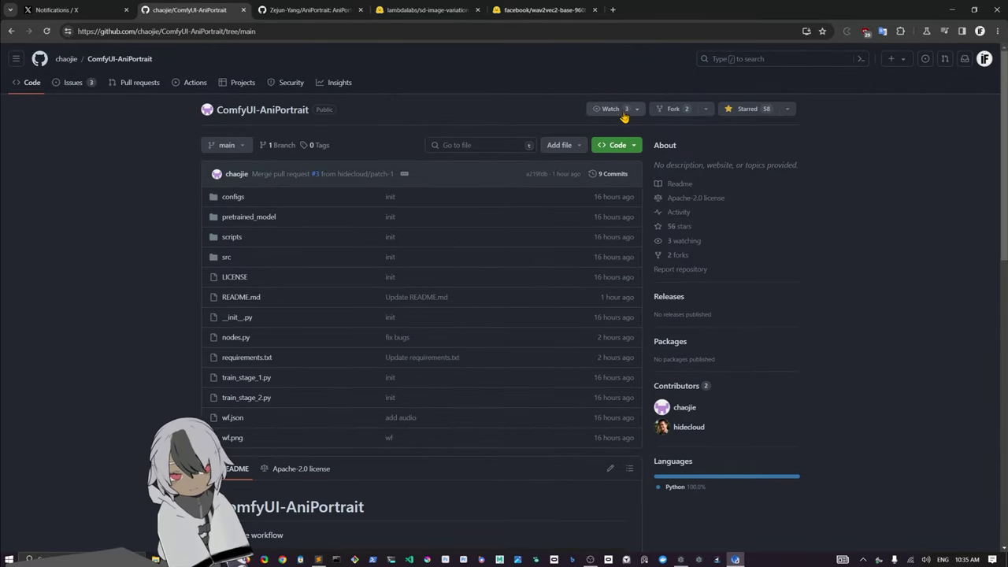
pyautogui.scroll(-1, 403, 486)
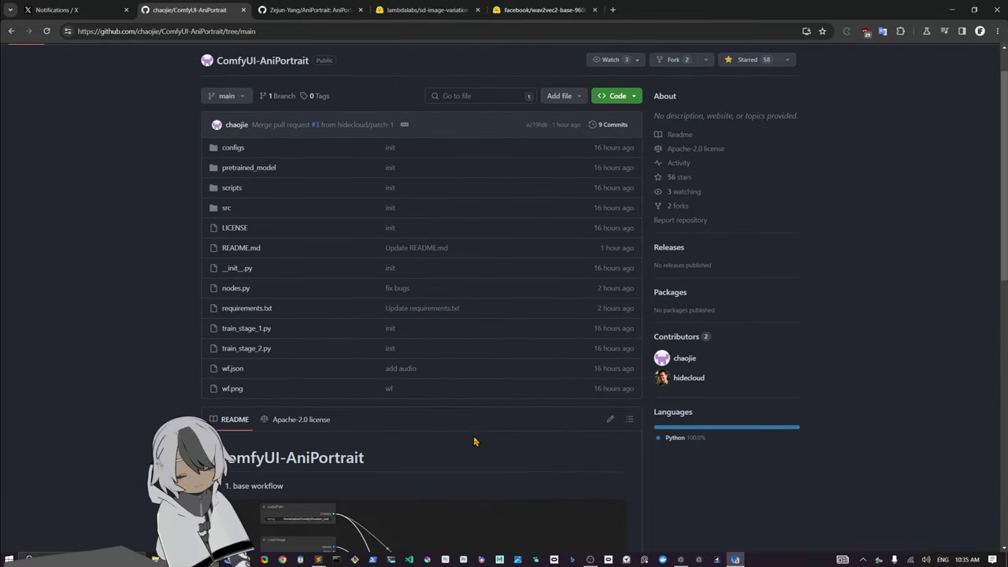
pyautogui.scroll(1, 475, 458)
# - Check the README's weights section and copy the HTTPS clone URL of the ComfyUI-AniPortrait repository
pyautogui.click(634, 147)
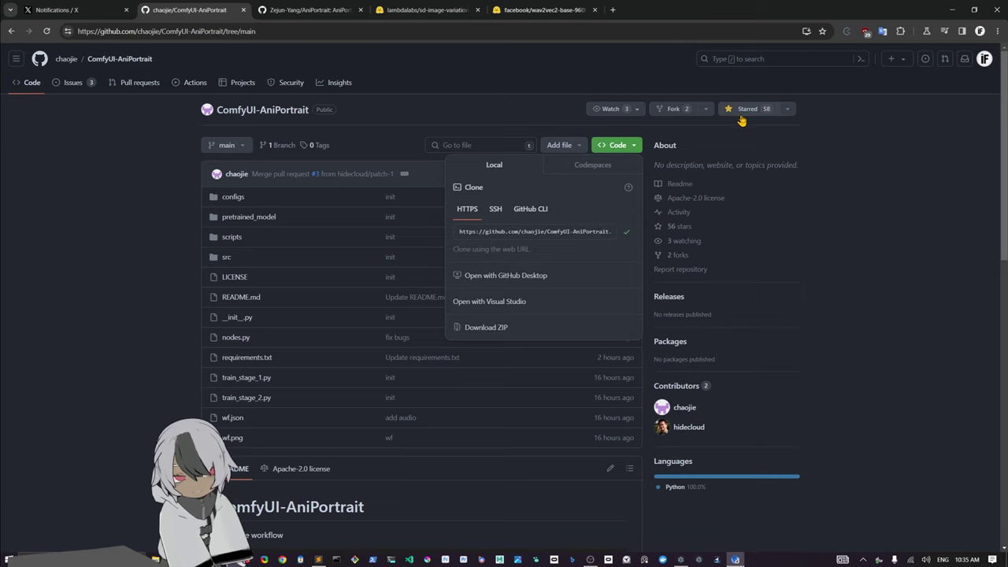
pyautogui.scroll(-9, 380, 295)
pyautogui.scroll(4, 464, 355)
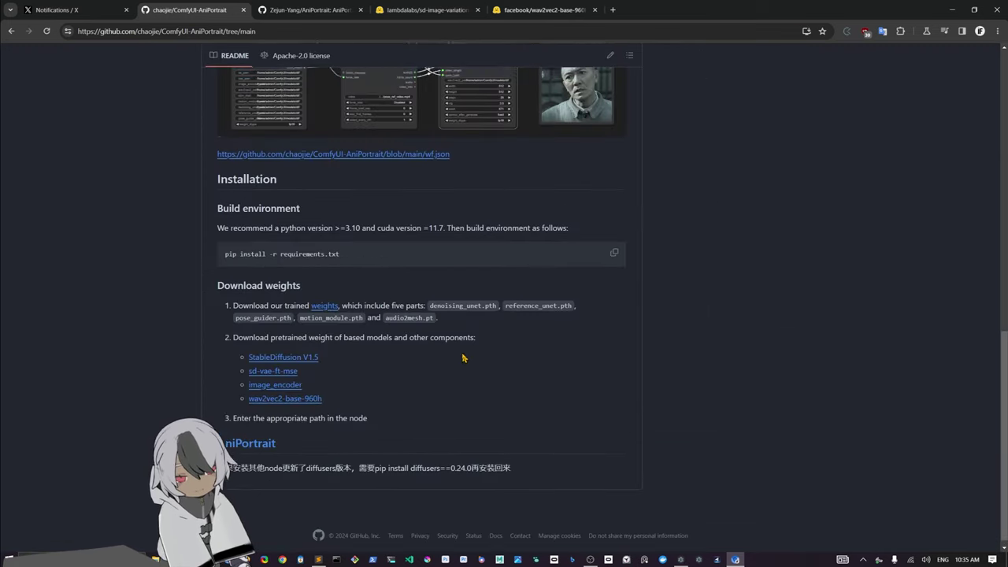
pyautogui.scroll(5, 599, 234)
pyautogui.click(630, 145)
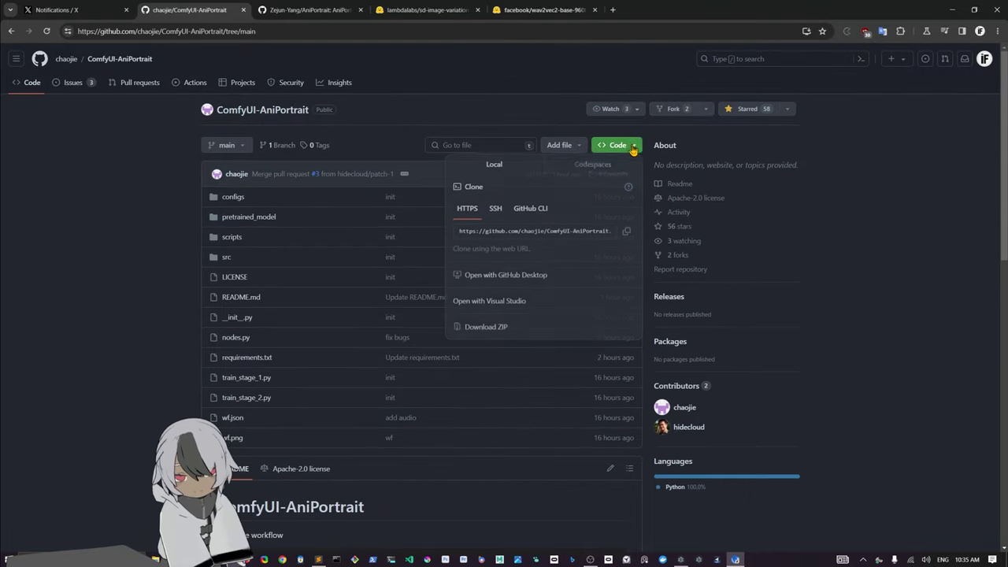
pyautogui.click(630, 233)
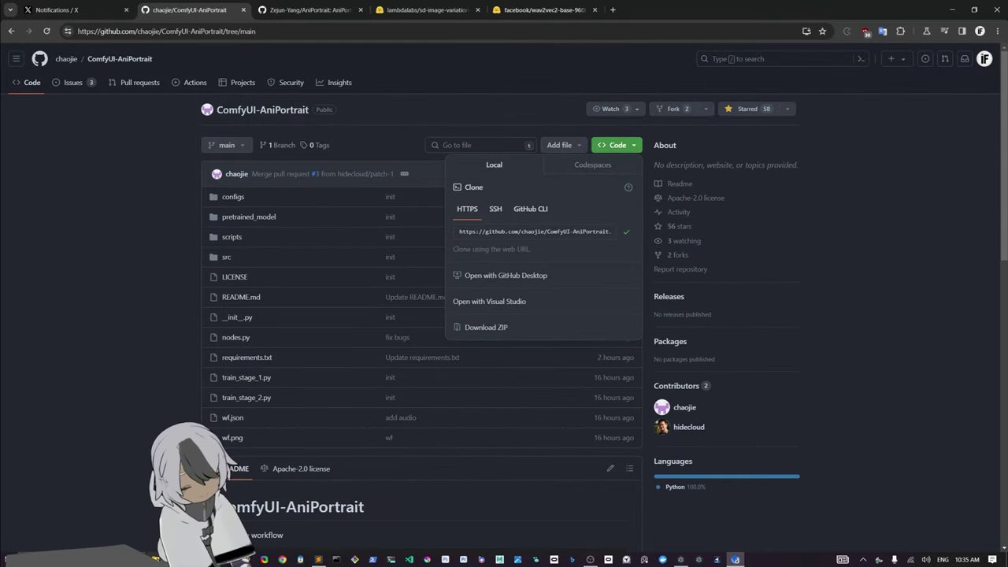
# - Switch to File Explorer and open a command prompt in H:\ComfyUI_windows_portable\ComfyUI\custom_nodes
pyautogui.press('super+e')
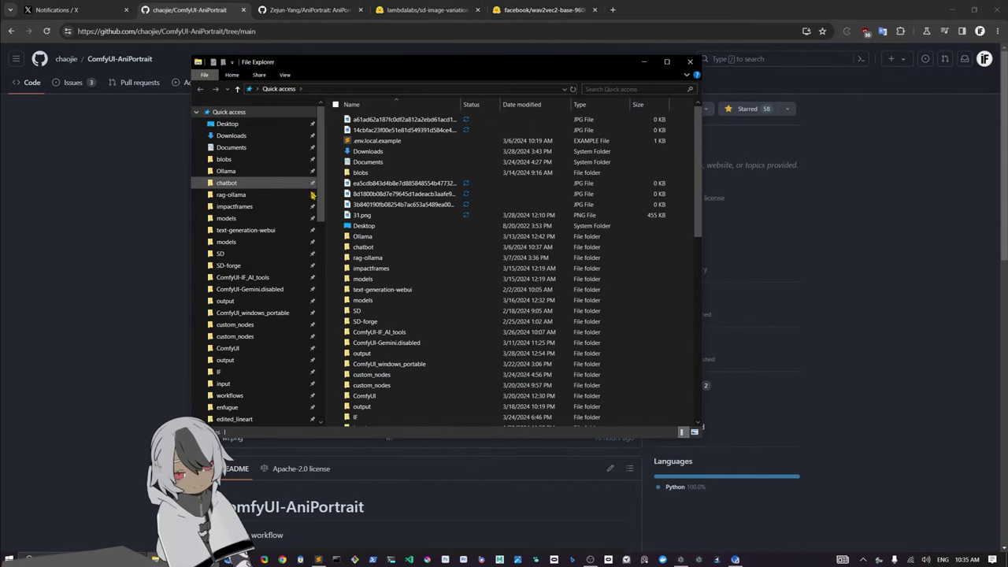
pyautogui.click(228, 326)
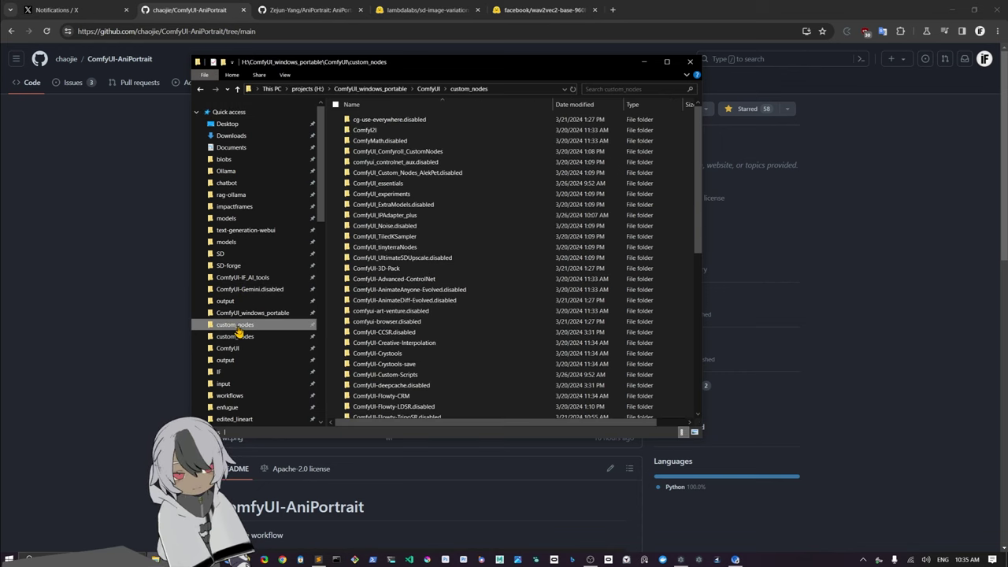
pyautogui.click(501, 88)
pyautogui.write('cmd')
pyautogui.press('Return')
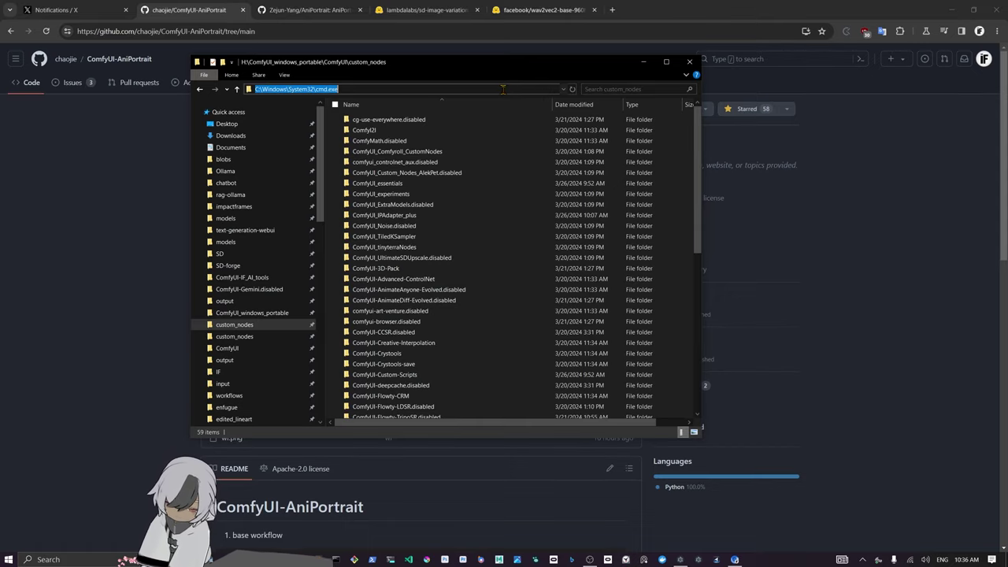
pyautogui.write('CMD')
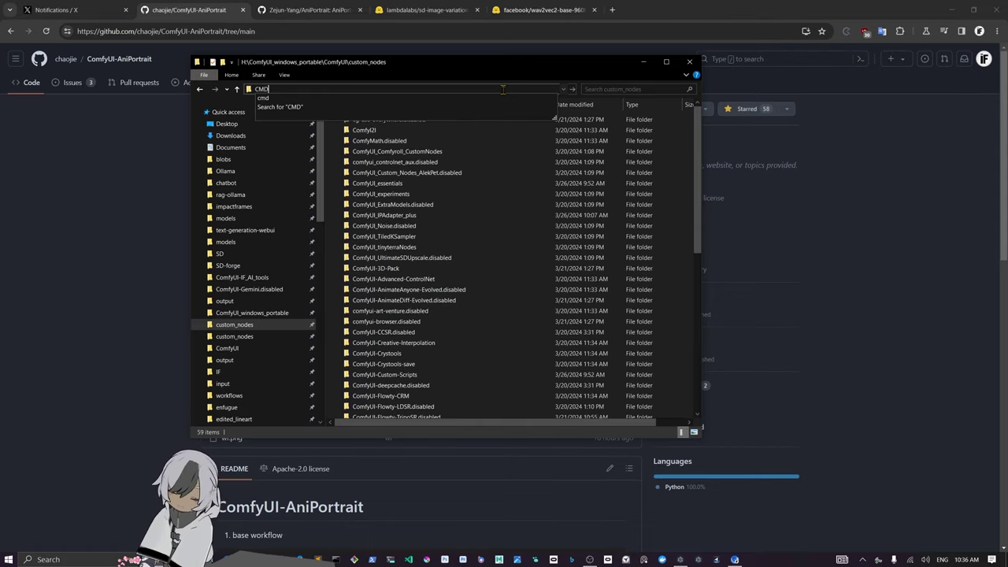
pyautogui.write('Z')
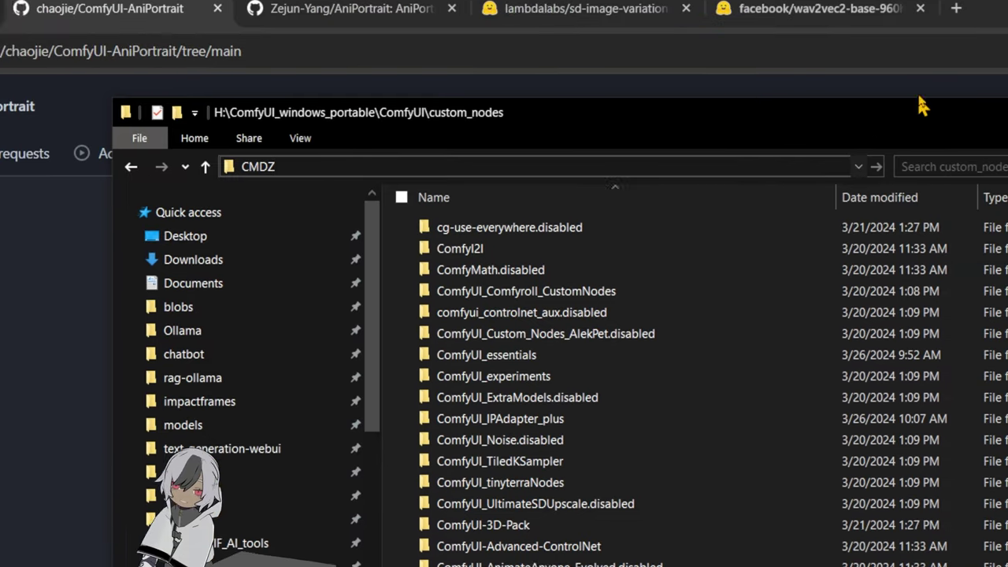
pyautogui.press('BackSpace')
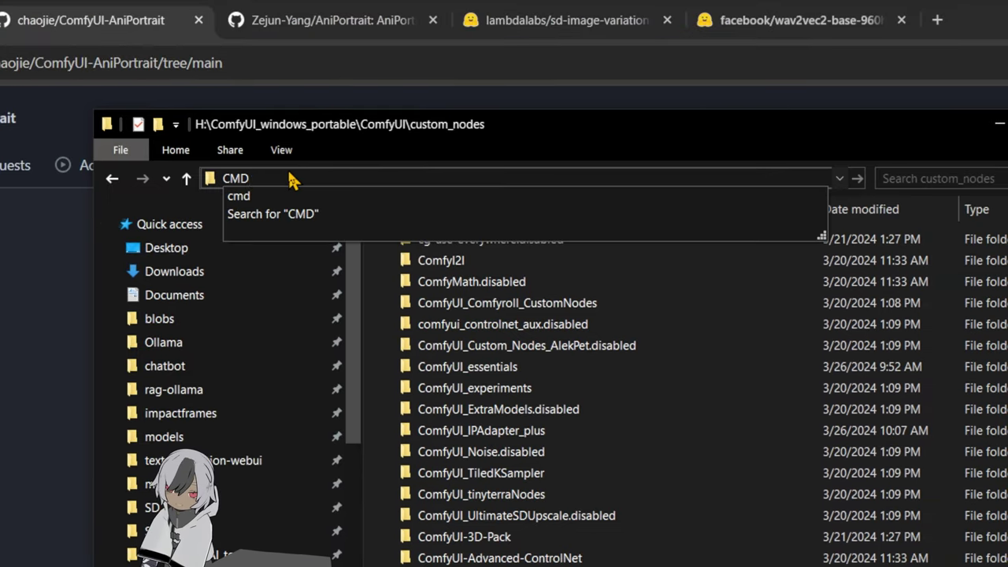
pyautogui.press('Return')
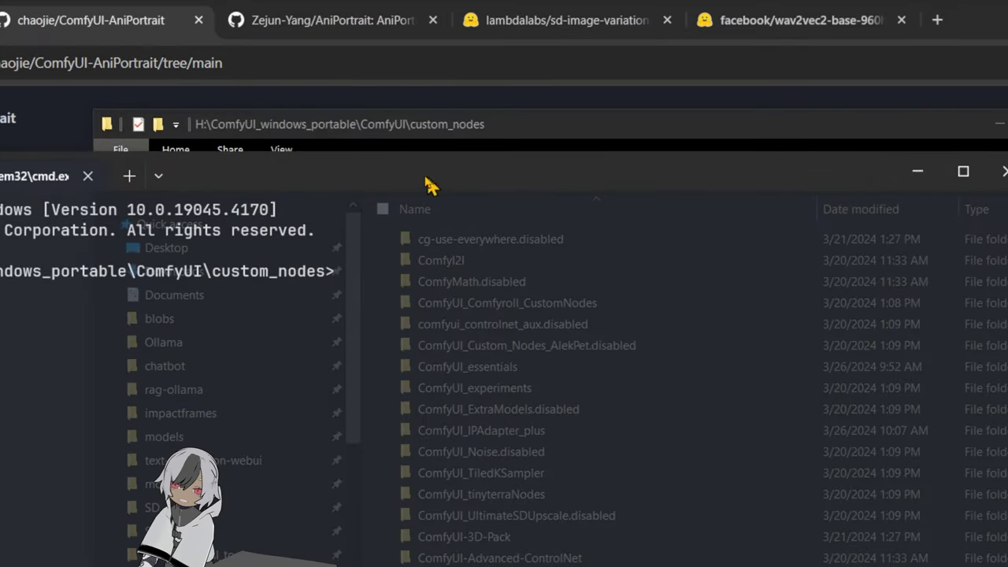
pyautogui.moveTo(401, 168); pyautogui.dragTo(386, 148)
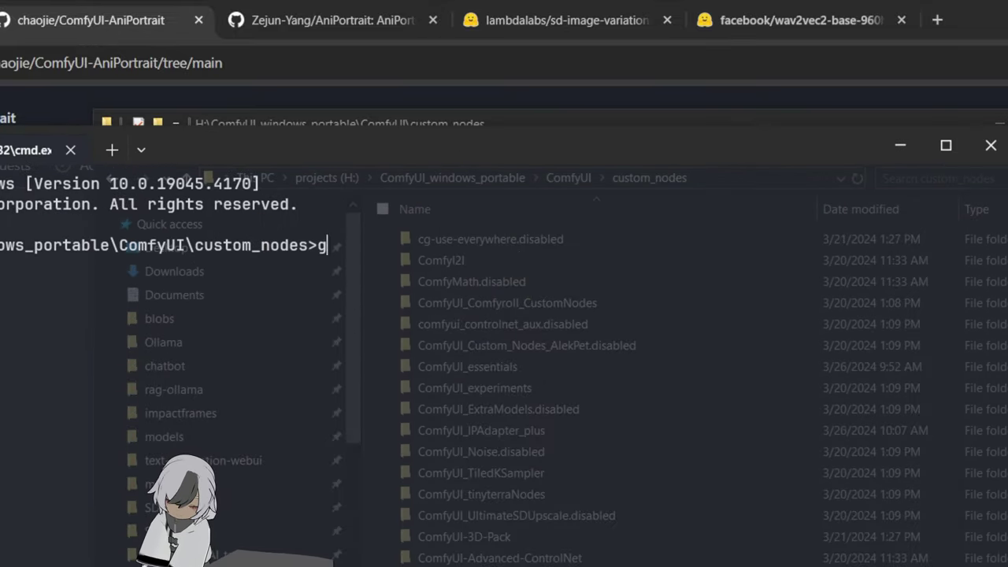
pyautogui.write('ne')
pyautogui.hotkey('ctrl', 'v')
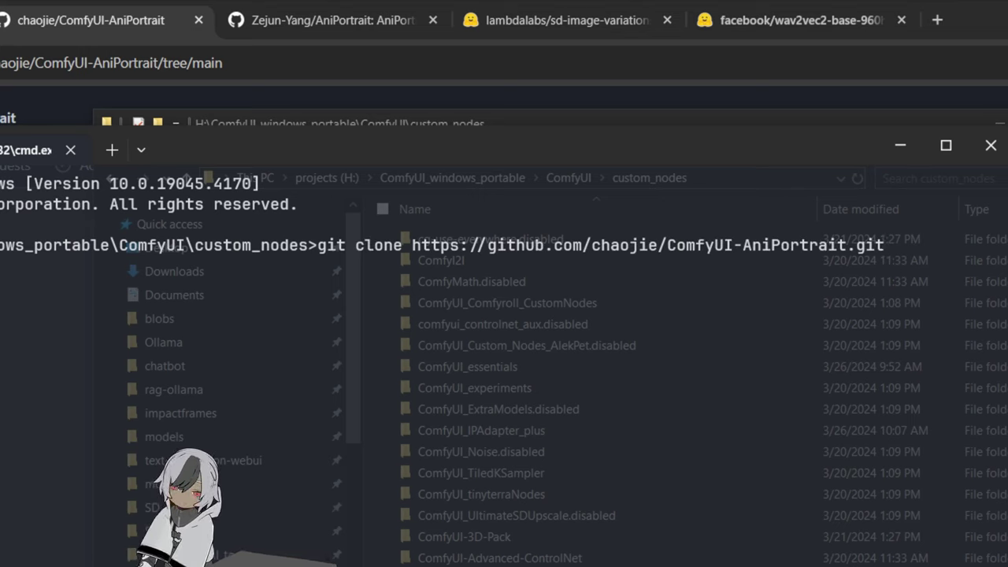
pyautogui.press('Return')
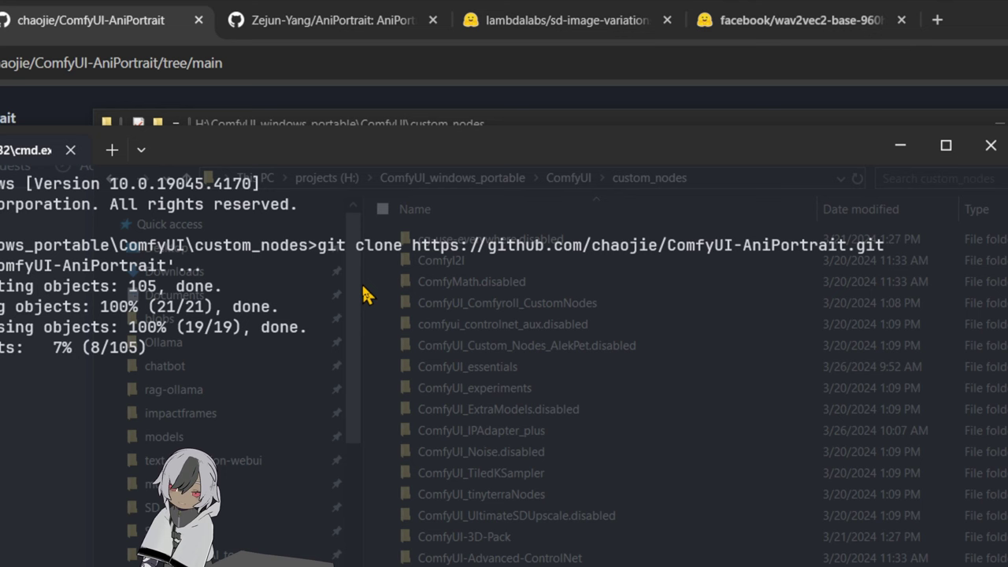
pyautogui.moveTo(354, 162)
pyautogui.mouseDown()
pyautogui.moveTo(677, 173)
pyautogui.moveTo(675, 144)
pyautogui.moveTo(681, 156)
pyautogui.mouseUp()
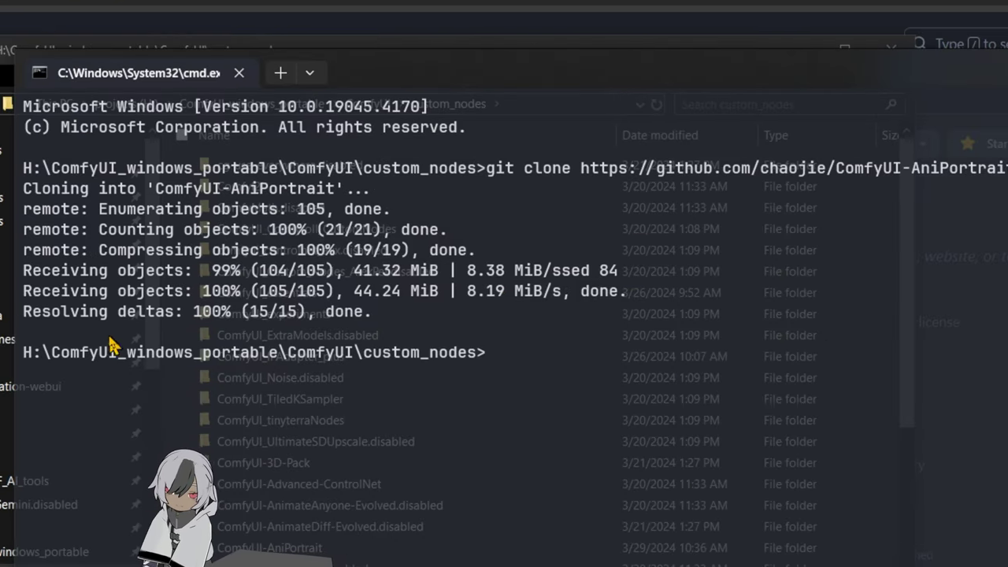
# - Change into the cloned ComfyUI-AniPortrait folder and install its requirements.txt packages into the portable python_embeded environment
pyautogui.moveTo(334, 194)
pyautogui.mouseDown()
pyautogui.moveTo(162, 206)
pyautogui.moveTo(160, 195)
pyautogui.mouseUp()
pyautogui.hotkey('ctrl', 'c')
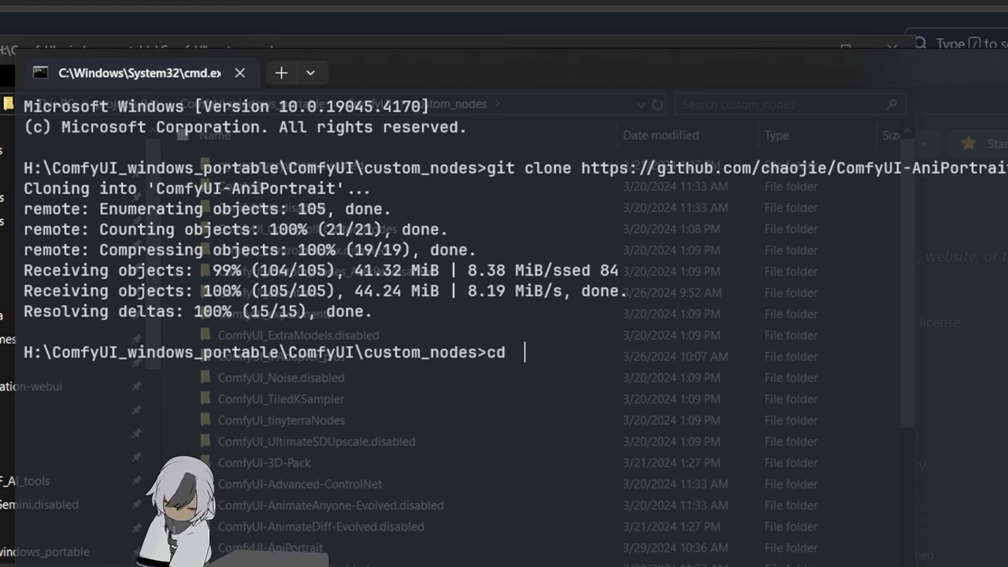
pyautogui.hotkey('ctrl', 'v')
pyautogui.press('Return')
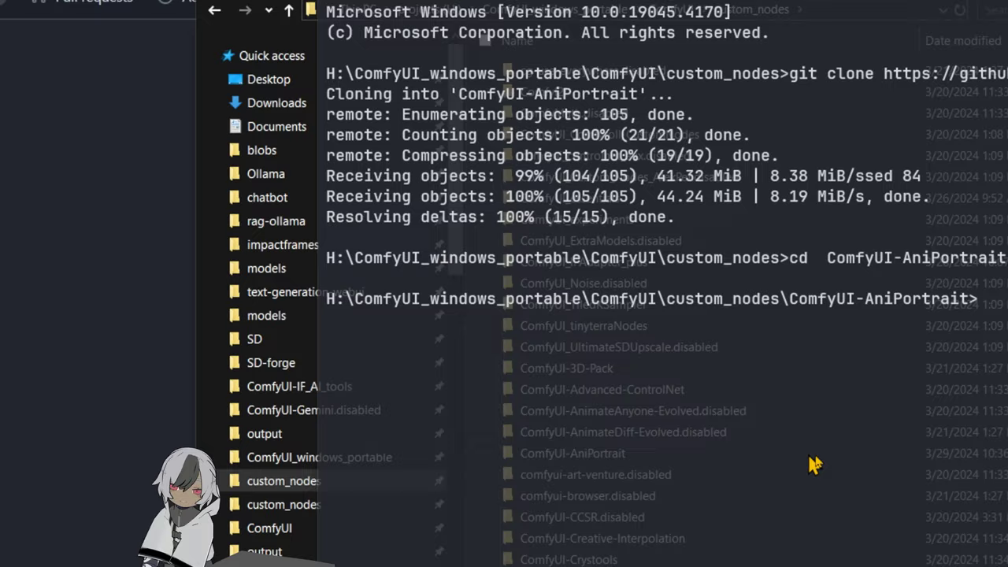
pyautogui.hotkey('ctrl', 'v')
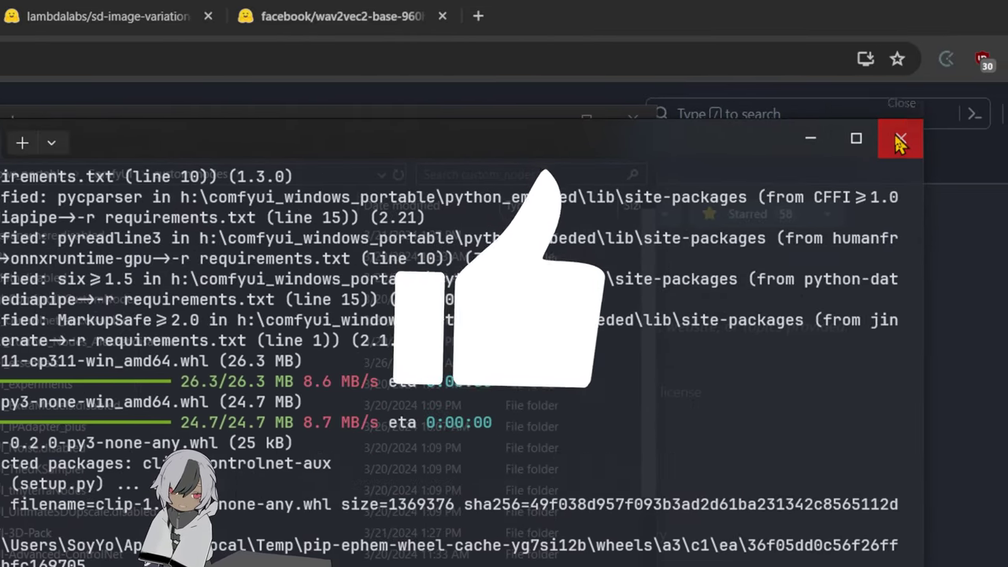
pyautogui.click(900, 142)
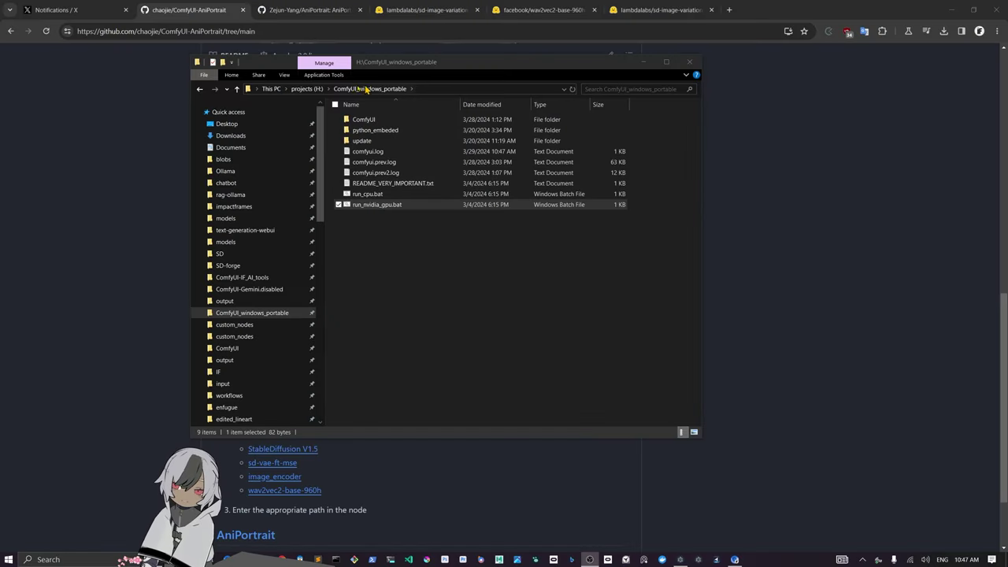
# - Launch ComfyUI with run_nvidia_gpu.bat from the ComfyUI_windows_portable folder and inspect the startup log for AniPortrait import problems
pyautogui.click(383, 208)
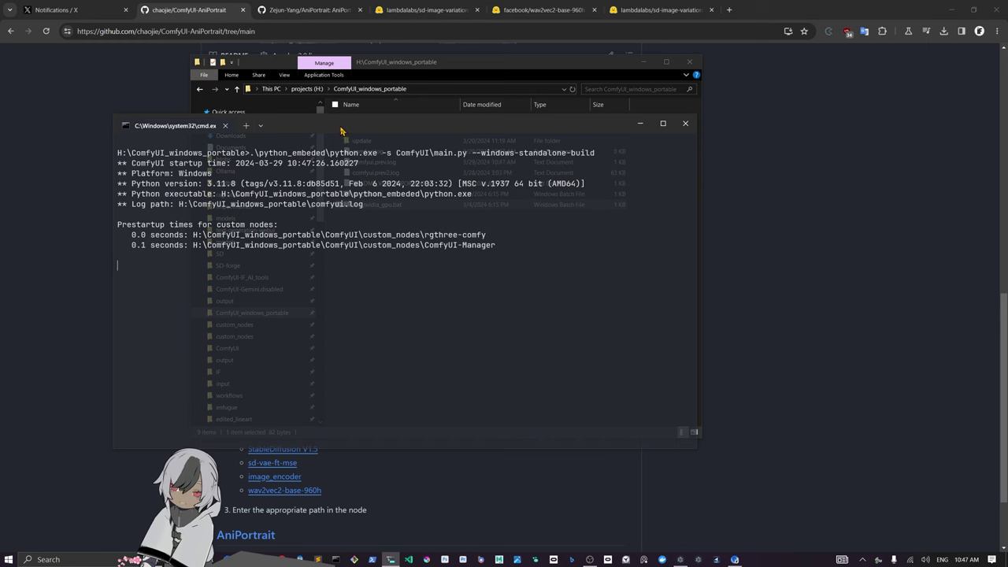
pyautogui.moveTo(341, 130); pyautogui.dragTo(456, 87)
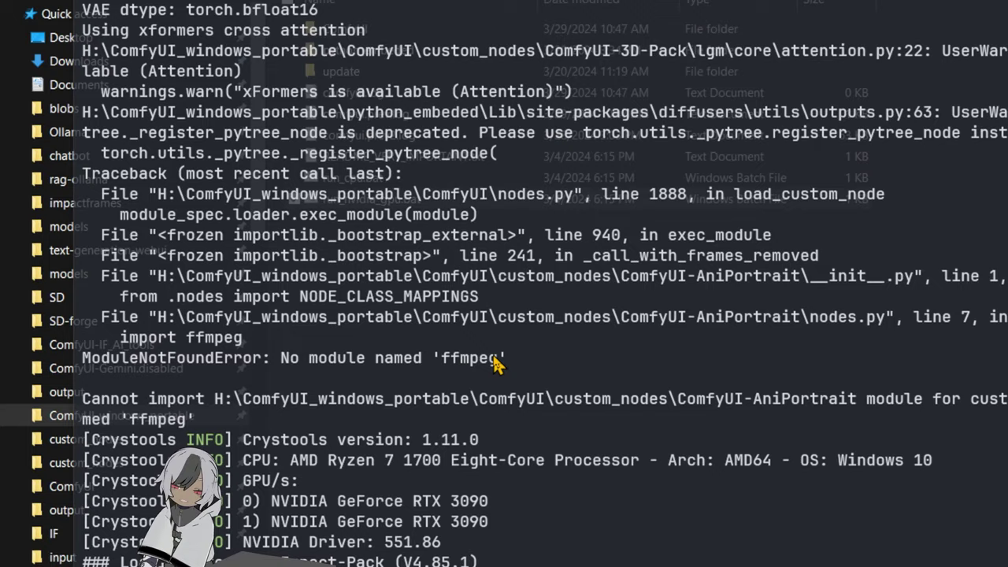
# - Copy the missing module name ffmpeg from the AniPortrait import error and review the rest of the startup log
pyautogui.scroll(3, 498, 236)
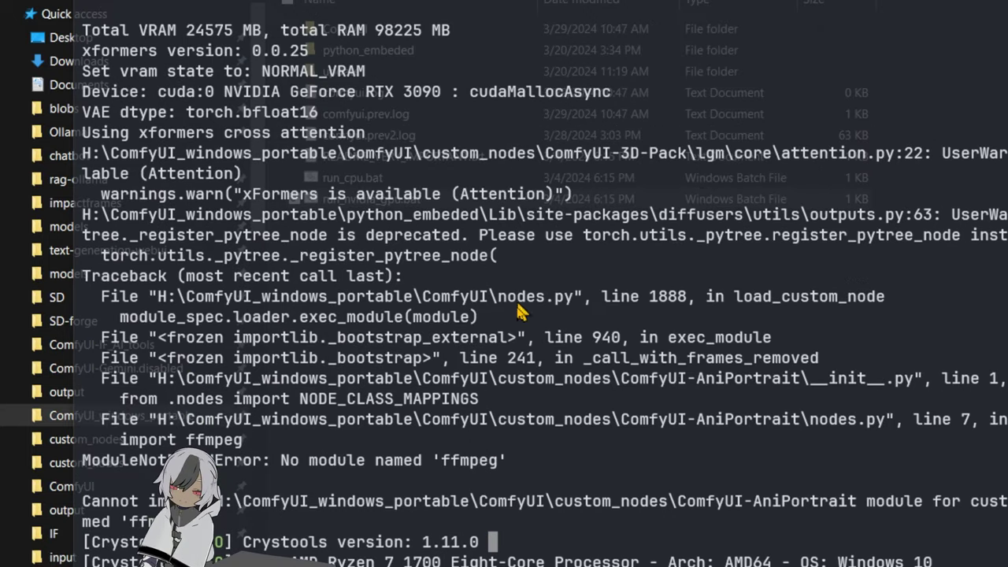
pyautogui.moveTo(492, 444); pyautogui.dragTo(447, 444)
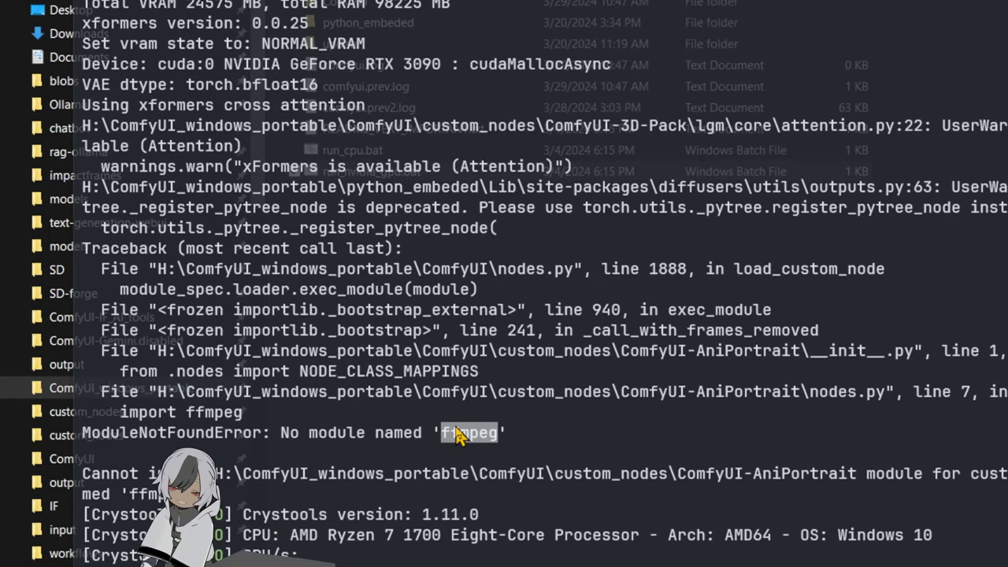
pyautogui.hotkey('ctrl', 'c')
pyautogui.scroll(-10, 557, 378)
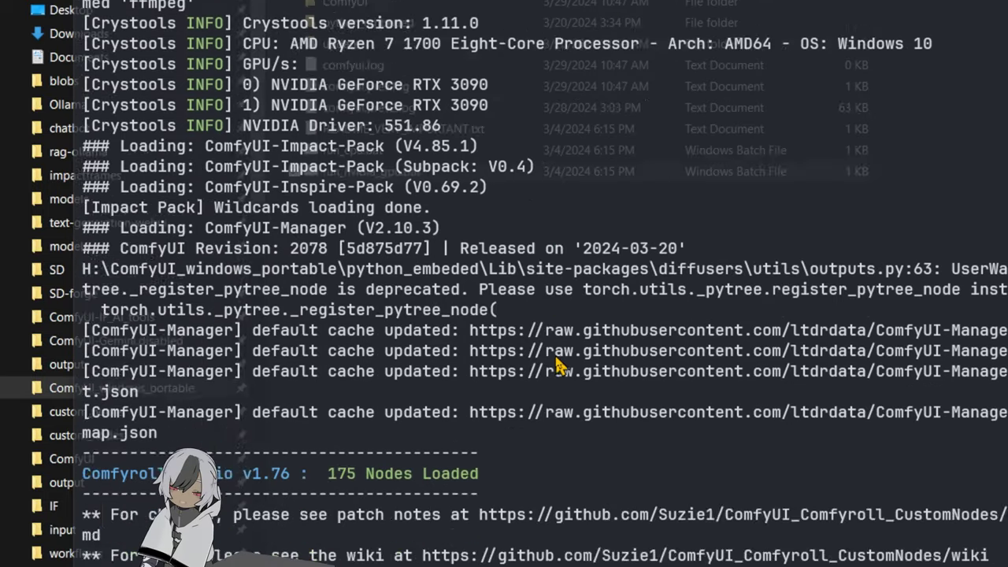
pyautogui.scroll(-2, 557, 366)
pyautogui.scroll(-10, 558, 366)
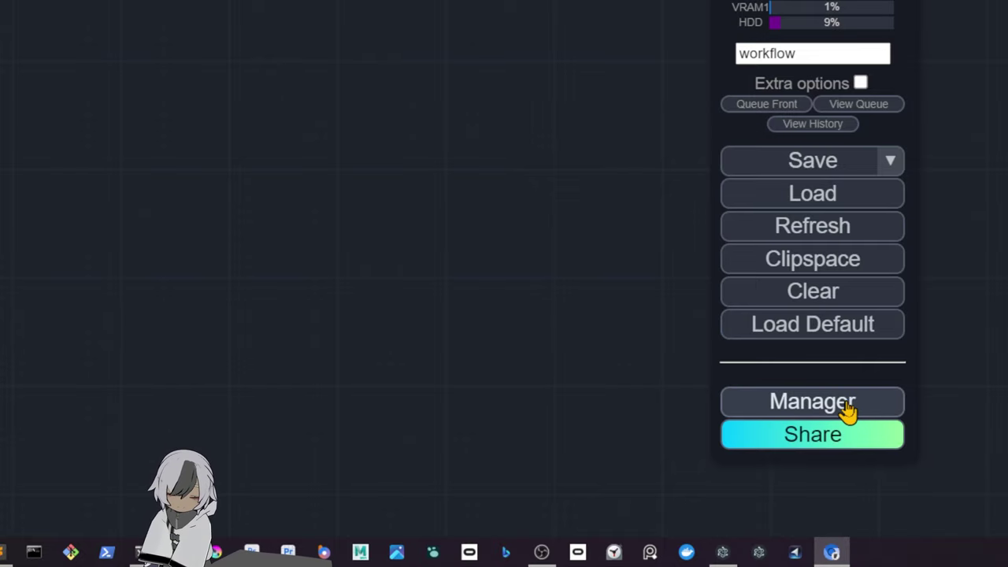
# - Install the ffmpeg pip package through ComfyUI Manager
pyautogui.click(846, 408)
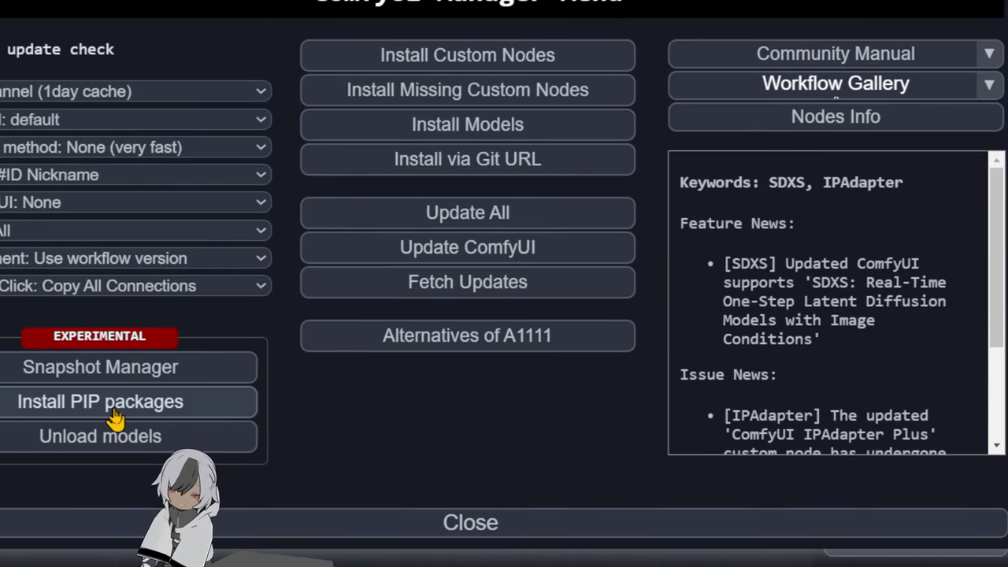
pyautogui.click(114, 420)
pyautogui.rightClick(293, 138)
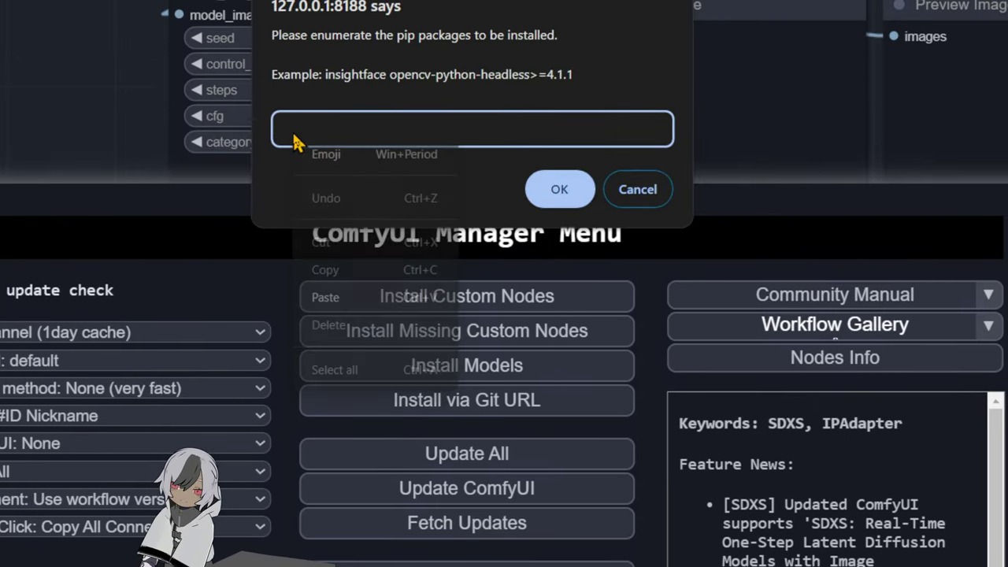
pyautogui.click(329, 299)
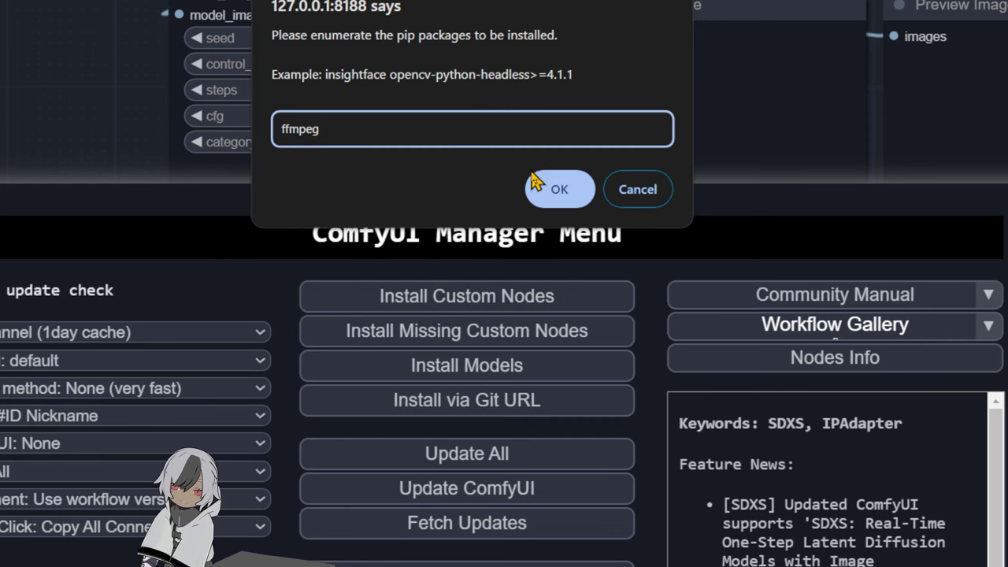
pyautogui.click(556, 191)
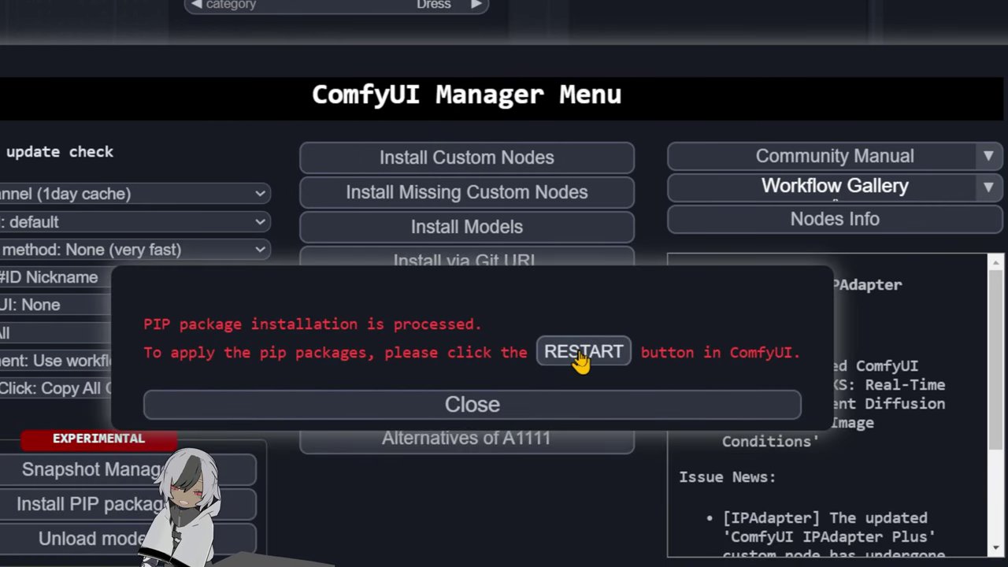
# - Restart ComfyUI to apply the pip package and dismiss the reconnecting message and the Manager dialog
pyautogui.click(574, 356)
pyautogui.click(557, 142)
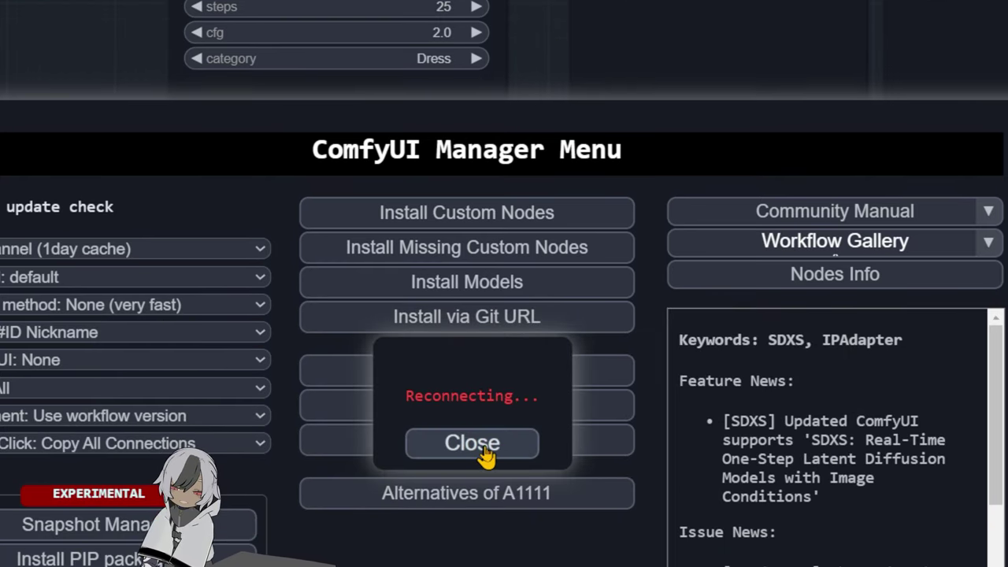
pyautogui.click(482, 446)
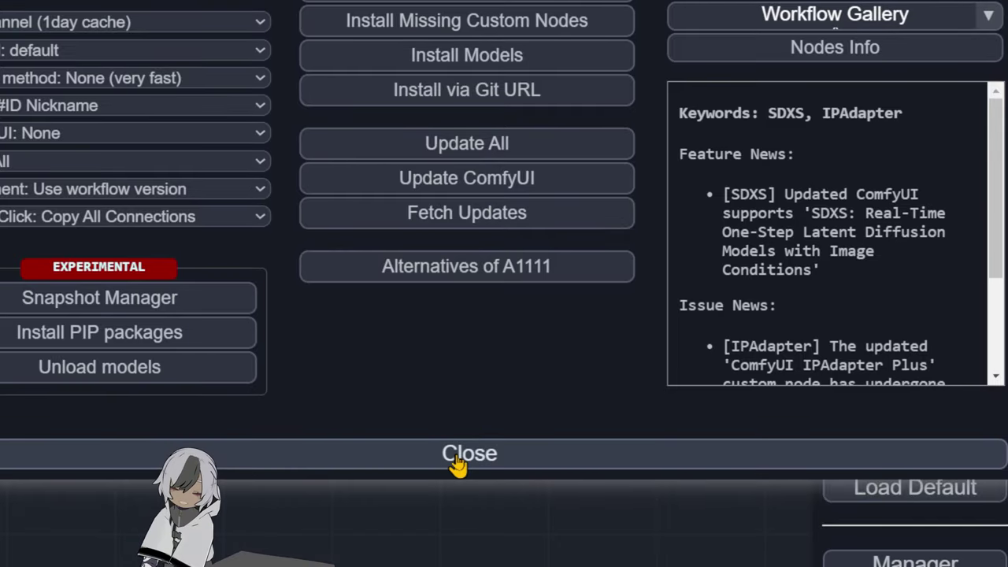
pyautogui.click(465, 455)
pyautogui.click(359, 551)
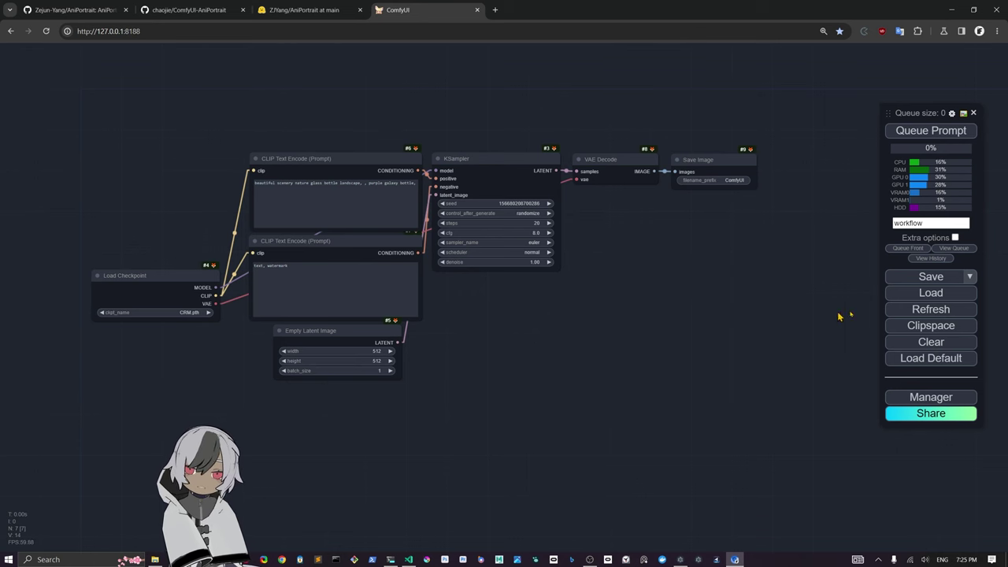
# - Load the example workflow wf.json from the custom_nodes\ComfyUI-AniPortrait folder
pyautogui.click(927, 296)
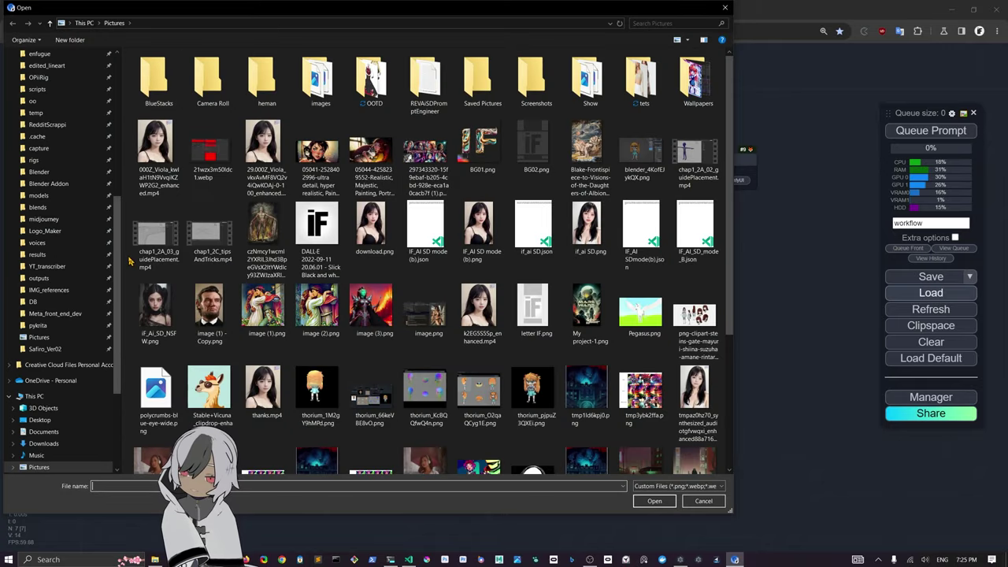
pyautogui.moveTo(119, 258); pyautogui.dragTo(139, 115)
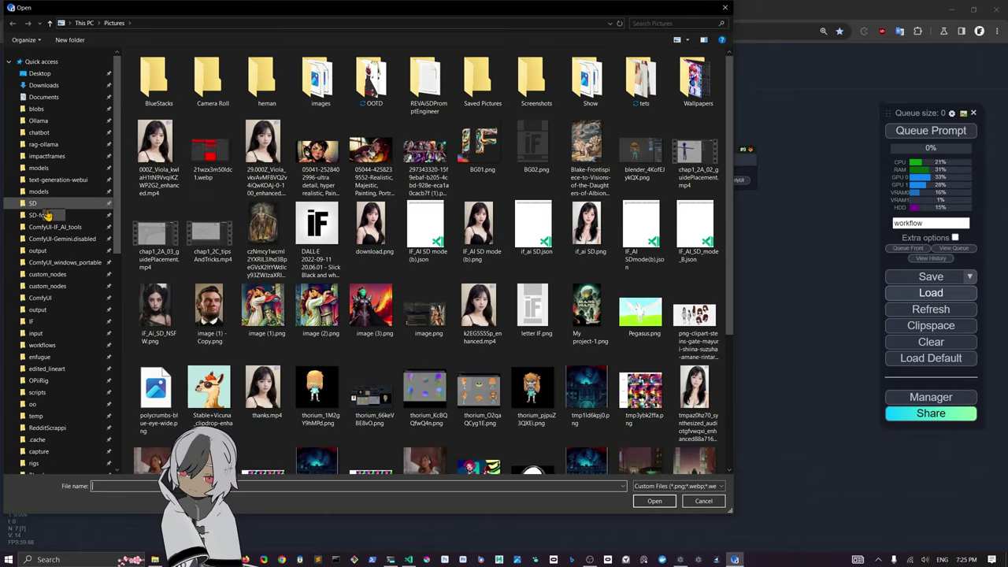
pyautogui.click(57, 275)
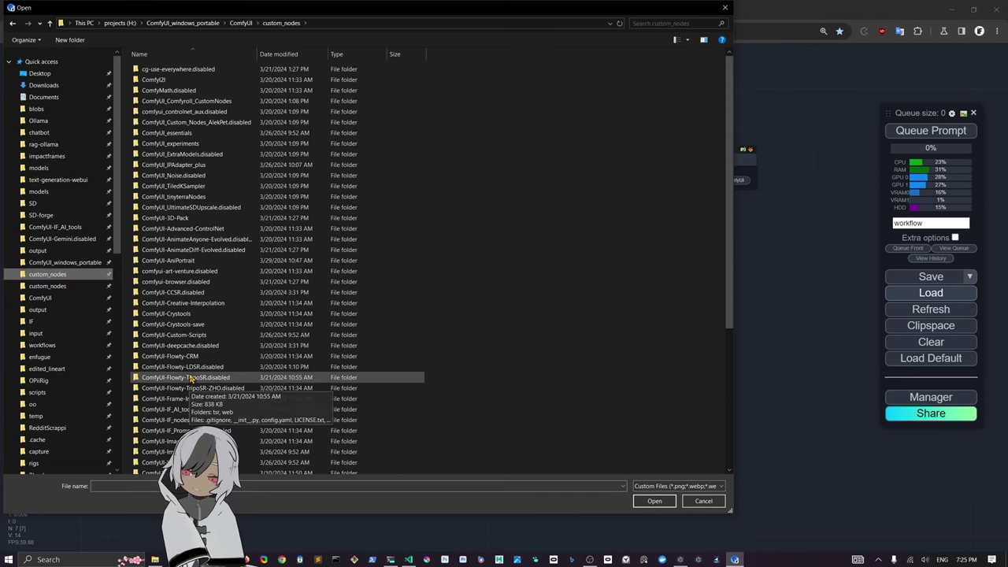
pyautogui.scroll(-3, 189, 377)
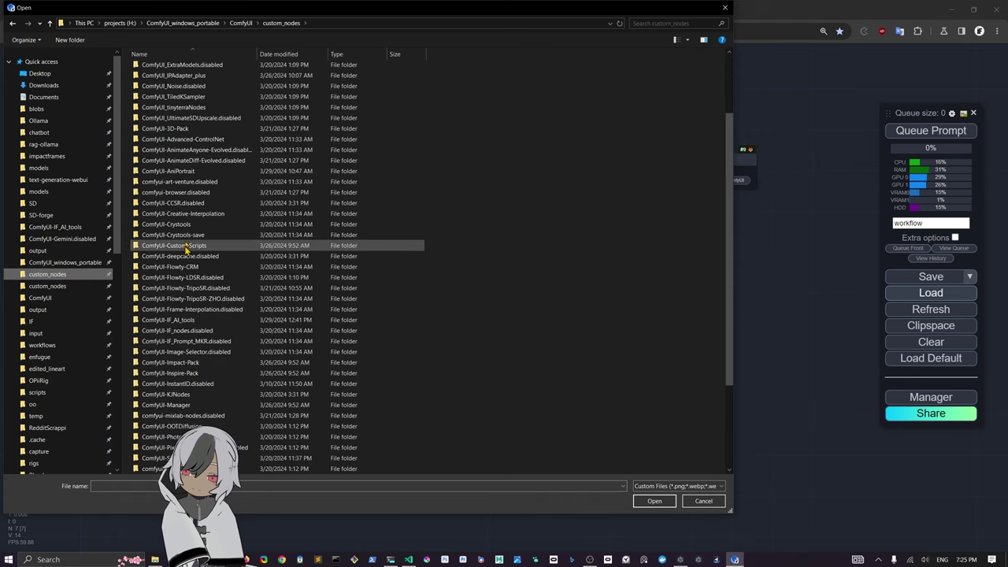
pyautogui.doubleClick(181, 172)
pyautogui.click(163, 136)
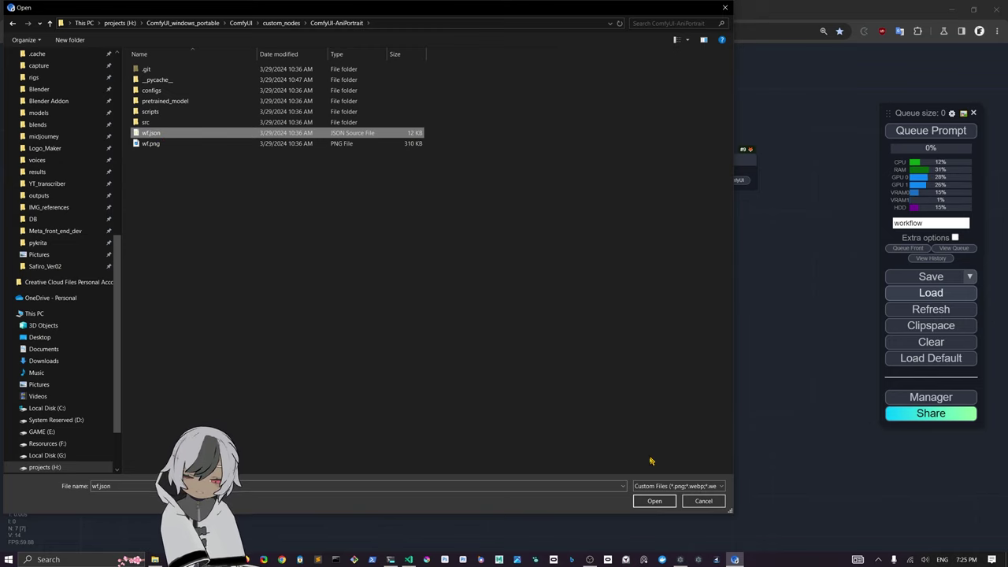
pyautogui.click(647, 501)
pyautogui.scroll(-5, 685, 378)
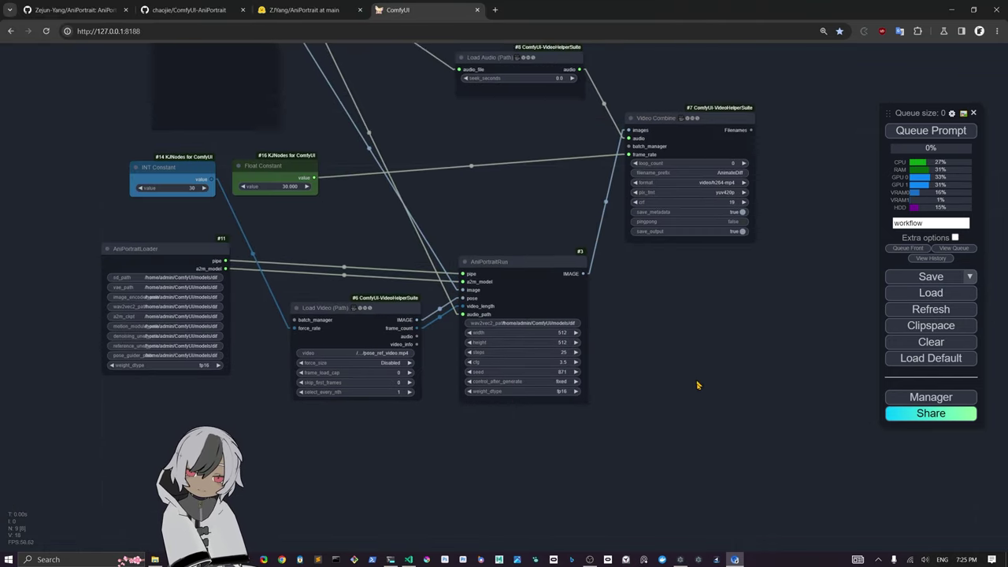
# - Shift the Float Constant, AniPortraitRun and Load Video (Path) nodes slightly to tidy the workflow layout
pyautogui.scroll(2, 673, 384)
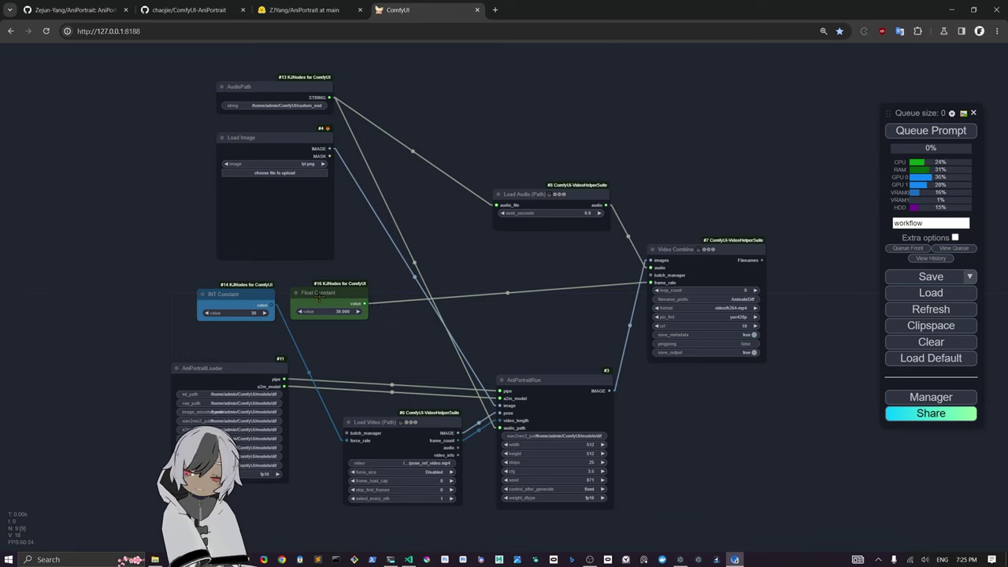
pyautogui.moveTo(318, 295); pyautogui.dragTo(330, 293)
pyautogui.moveTo(542, 380); pyautogui.dragTo(544, 375)
pyautogui.moveTo(411, 423); pyautogui.dragTo(426, 401)
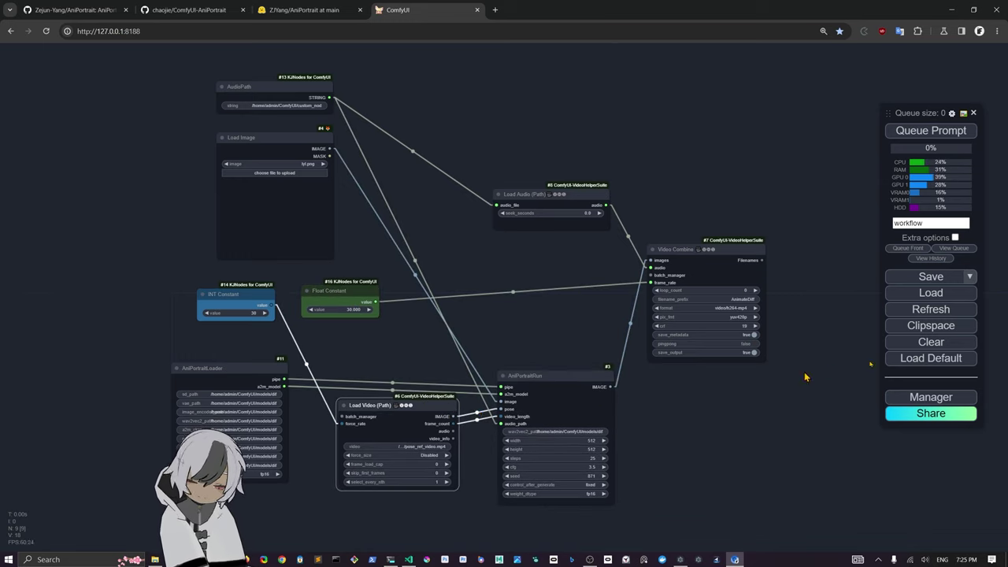
# - Search the Manager's custom node list for vhs to check the Video Helper Suite, and close the Manager
pyautogui.click(929, 398)
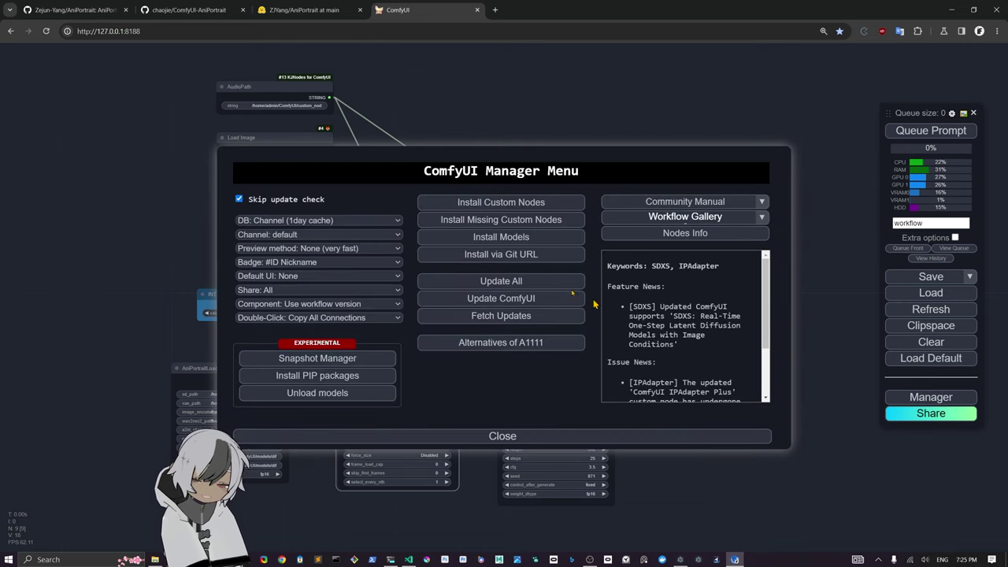
pyautogui.click(526, 207)
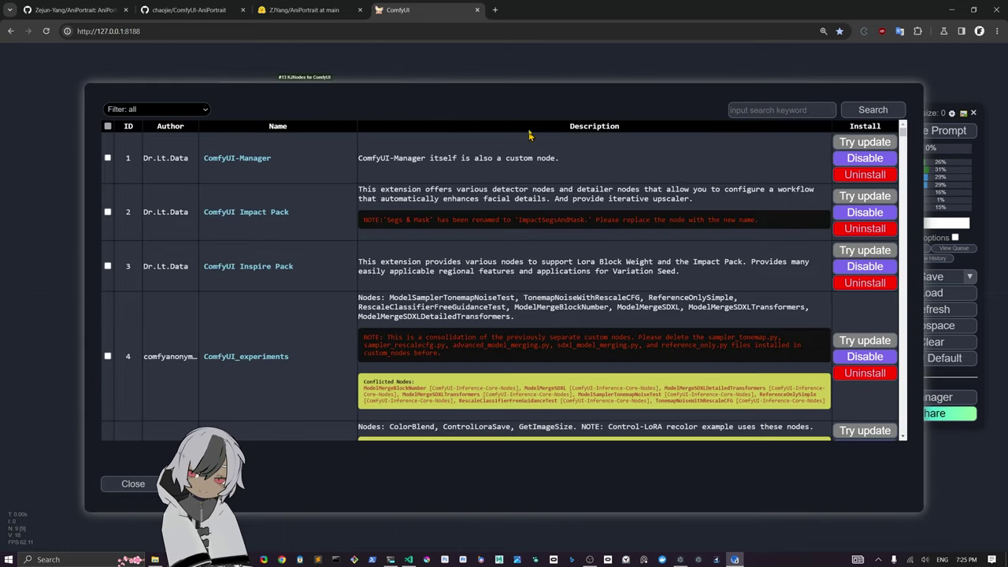
pyautogui.click(791, 112)
pyautogui.write('vhs')
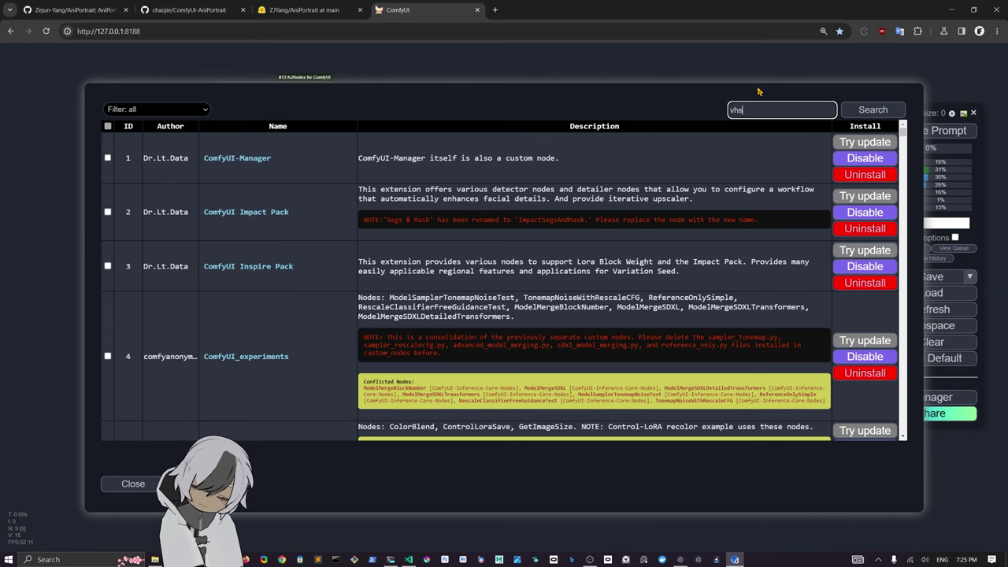
pyautogui.press('Return')
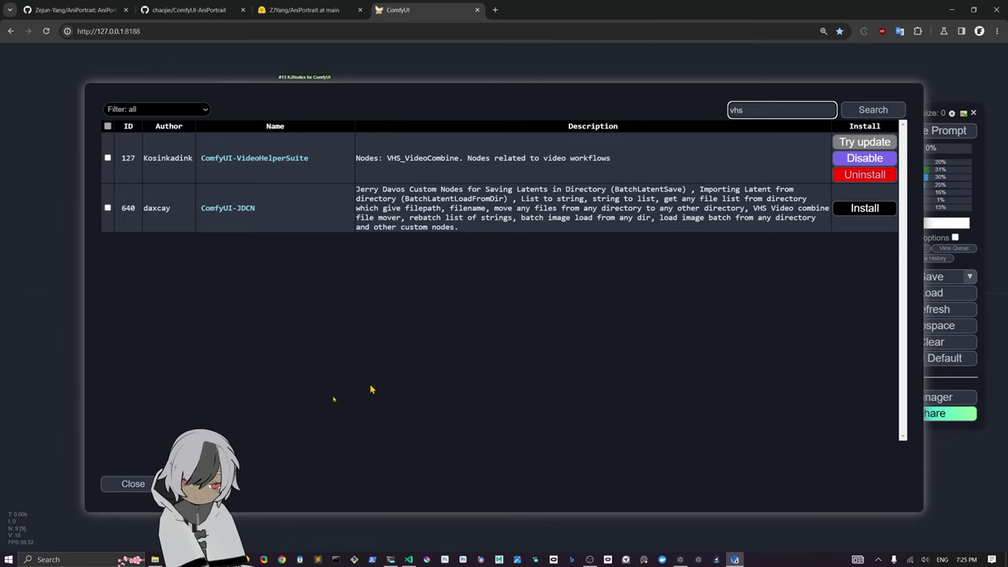
pyautogui.click(134, 483)
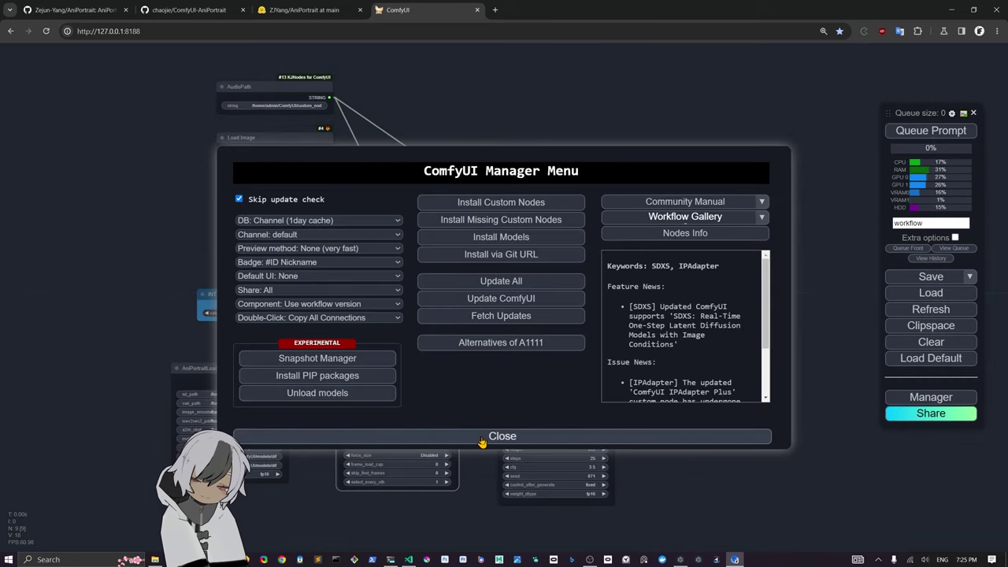
pyautogui.click(510, 435)
# - Add a Hugging Face Download node from the ImpactFrames category in the empty area above the workflow
pyautogui.moveTo(549, 264); pyautogui.dragTo(415, 280)
pyautogui.rightClick(434, 103)
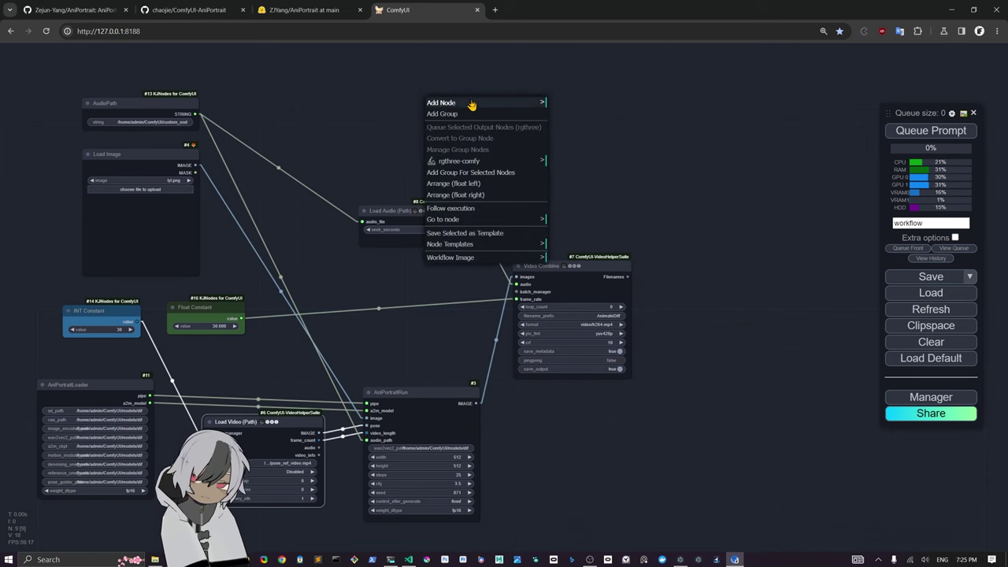
pyautogui.click(471, 106)
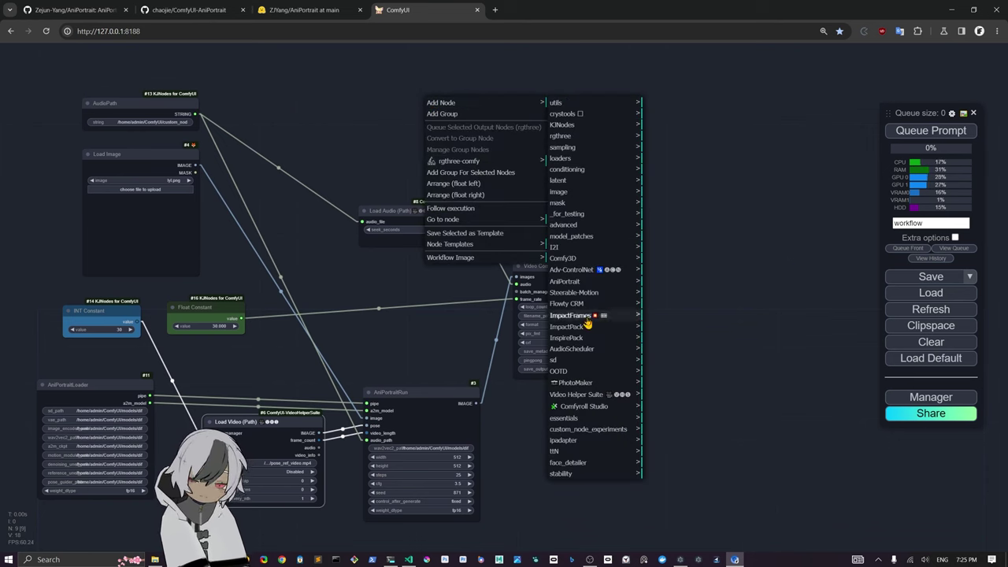
pyautogui.click(587, 319)
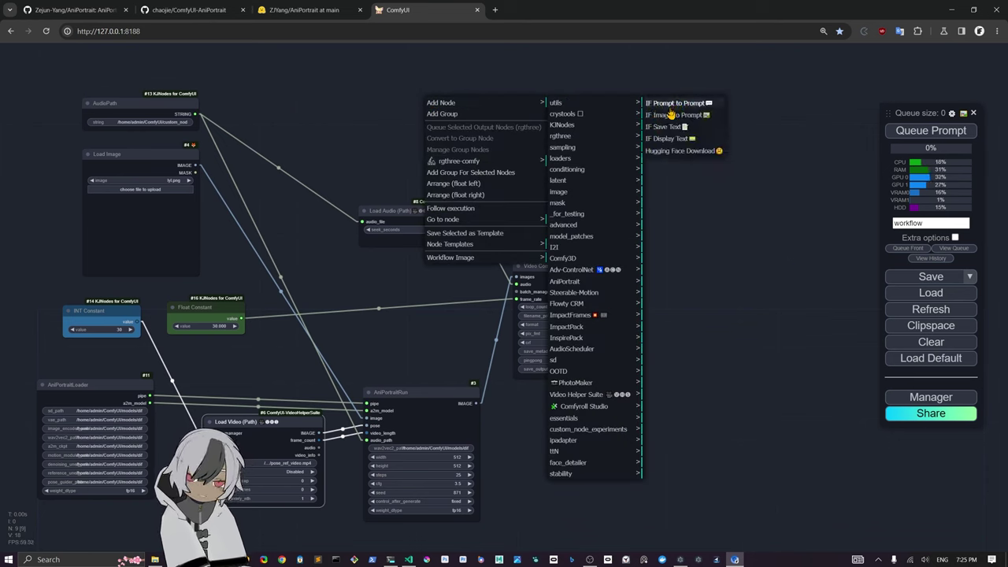
pyautogui.click(674, 150)
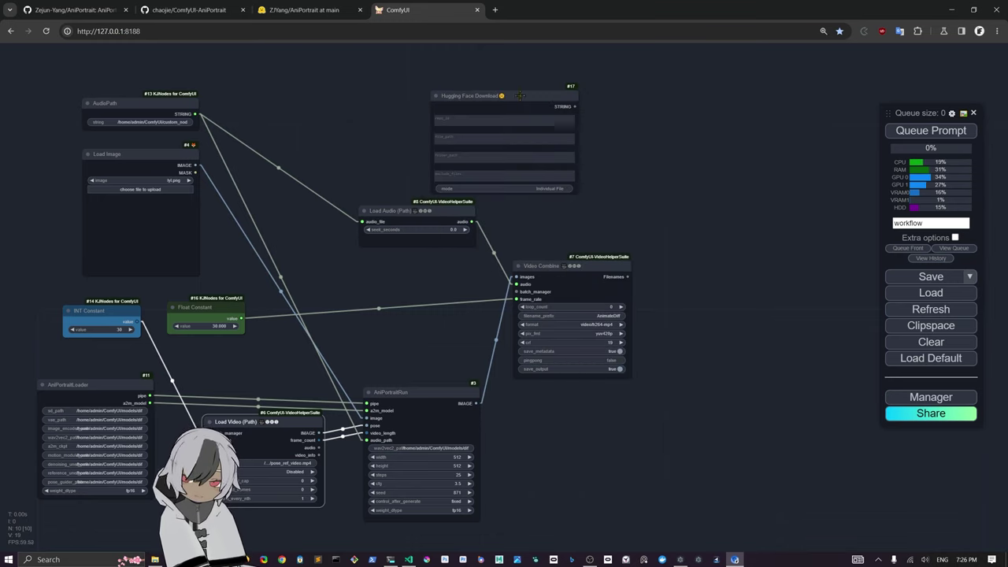
# - Move the Hugging Face Download node aside and connect its STRING output to a new IF_DisplayText node beside it
pyautogui.moveTo(520, 95); pyautogui.dragTo(691, 112)
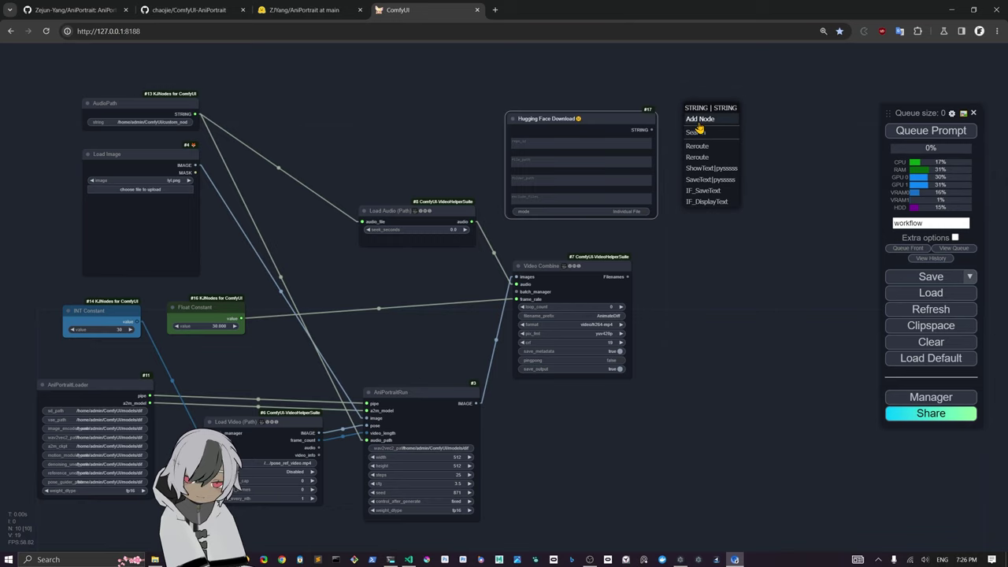
pyautogui.click(707, 201)
pyautogui.moveTo(744, 112); pyautogui.dragTo(723, 118)
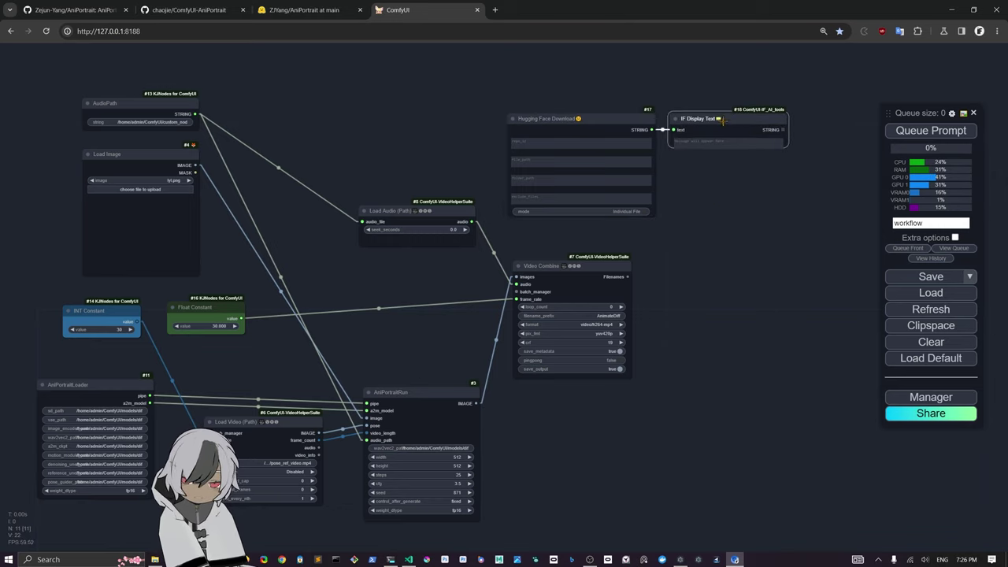
# - Check the README's weights list and copy the repository ID ZJYang/AniPortrait from its Hugging Face page
pyautogui.click(303, 10)
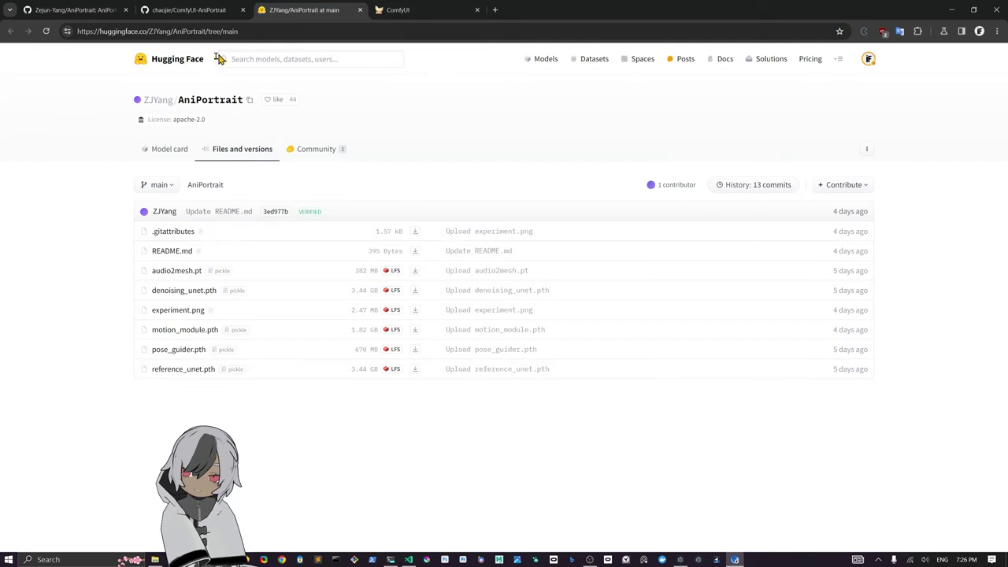
pyautogui.click(189, 10)
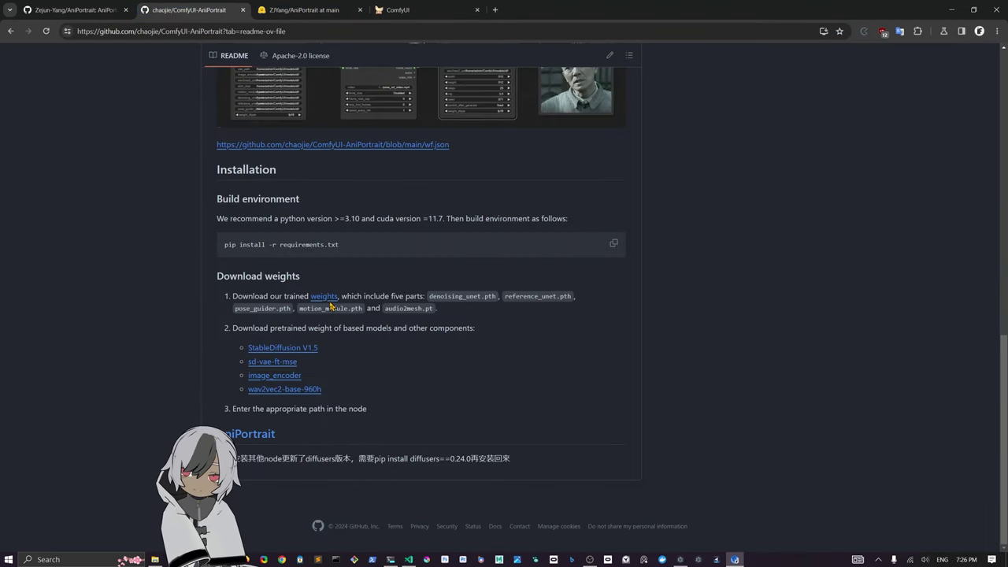
pyautogui.click(303, 10)
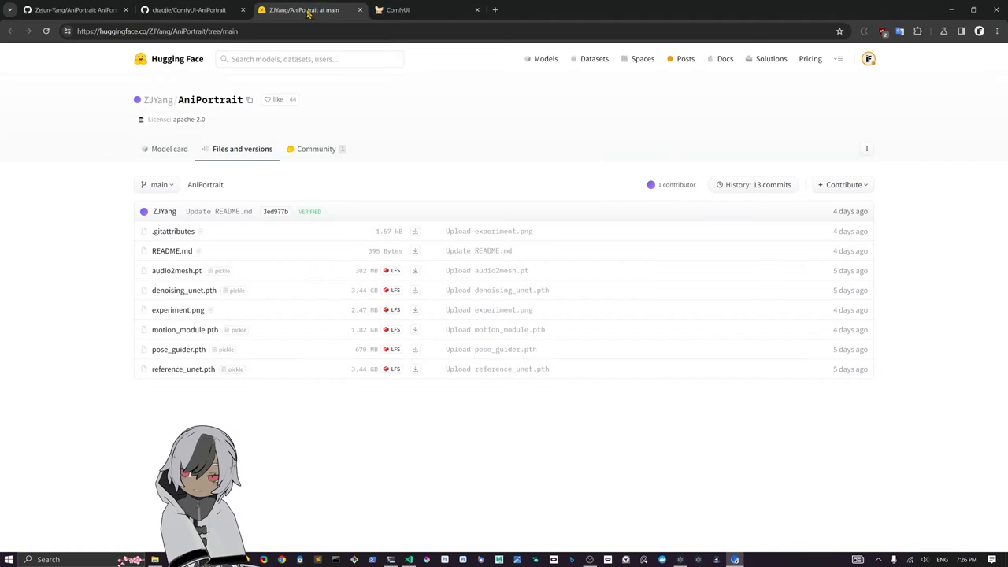
pyautogui.click(248, 100)
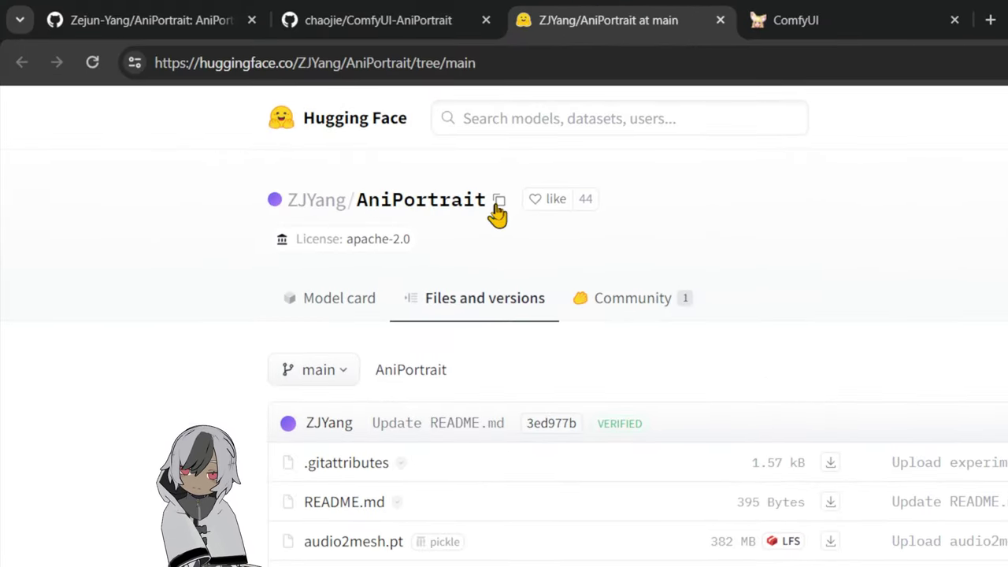
pyautogui.click(497, 202)
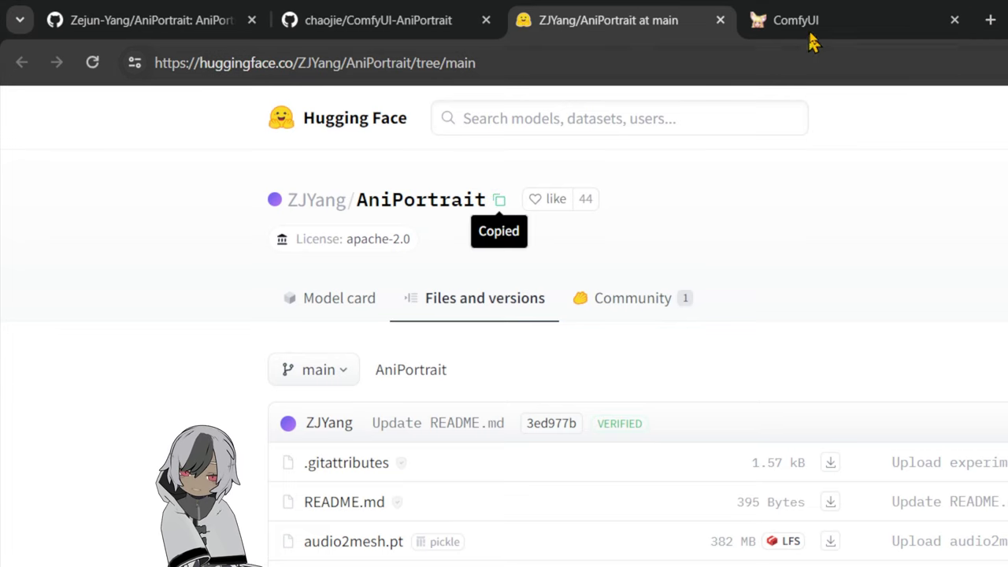
# - Set the Hugging Face Download node's repository ID in ComfyUI to ZJYang/AniPortrait
pyautogui.click(815, 31)
pyautogui.click(489, 242)
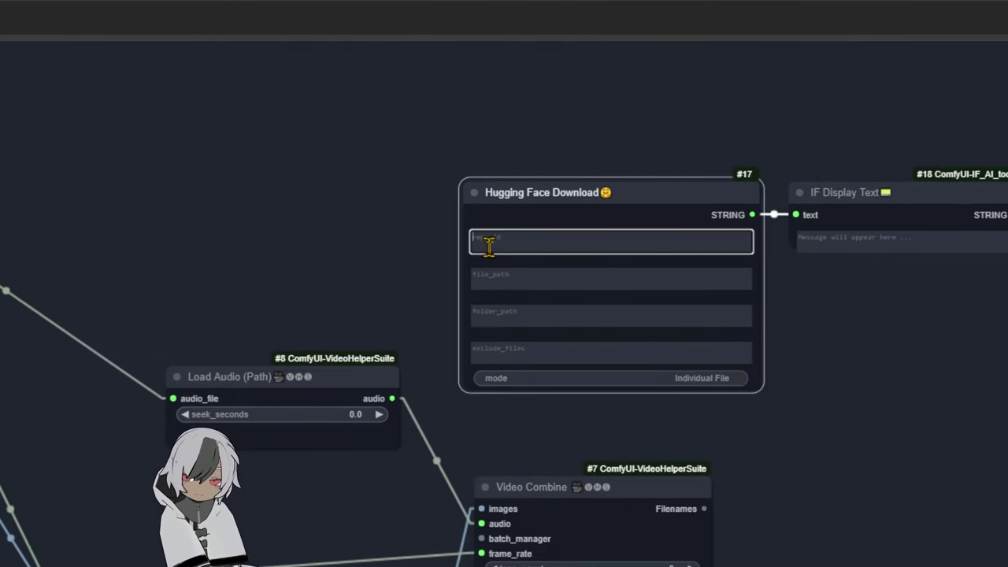
pyautogui.hotkey('ctrl', 'v')
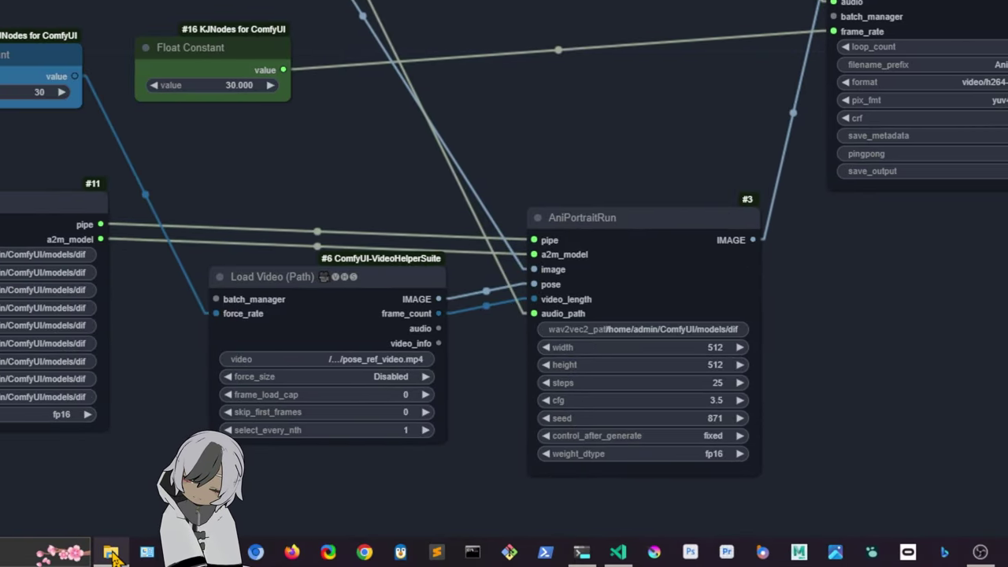
# - Create a new folder named AniPortrait inside E:\models\diffusers in File Explorer
pyautogui.click(115, 555)
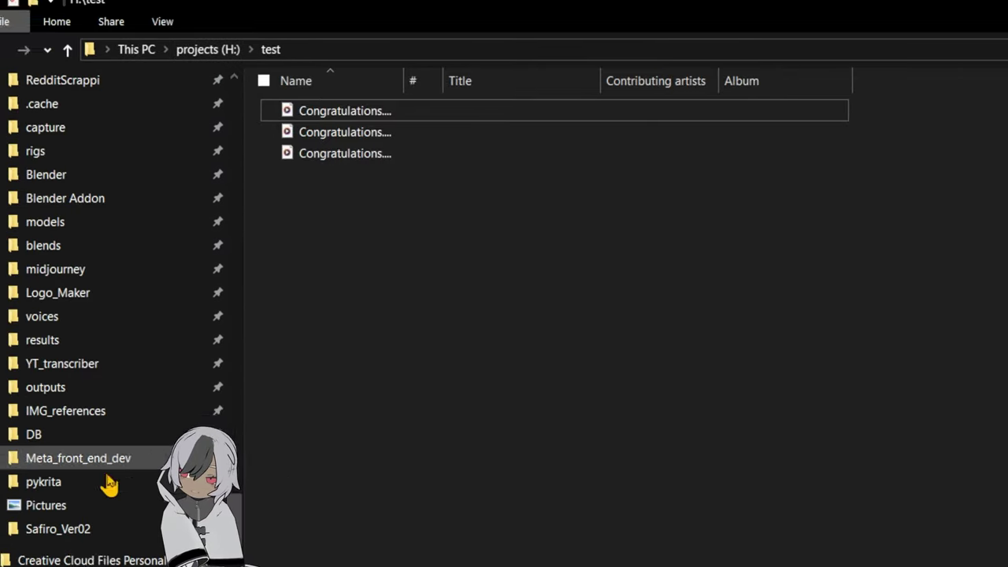
pyautogui.moveTo(234, 549); pyautogui.dragTo(289, 74)
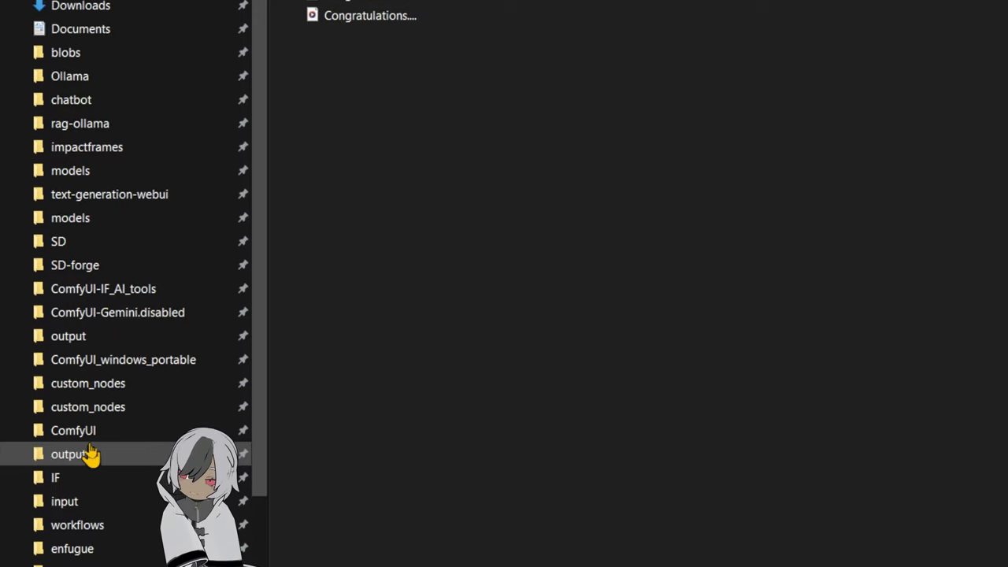
pyautogui.click(81, 224)
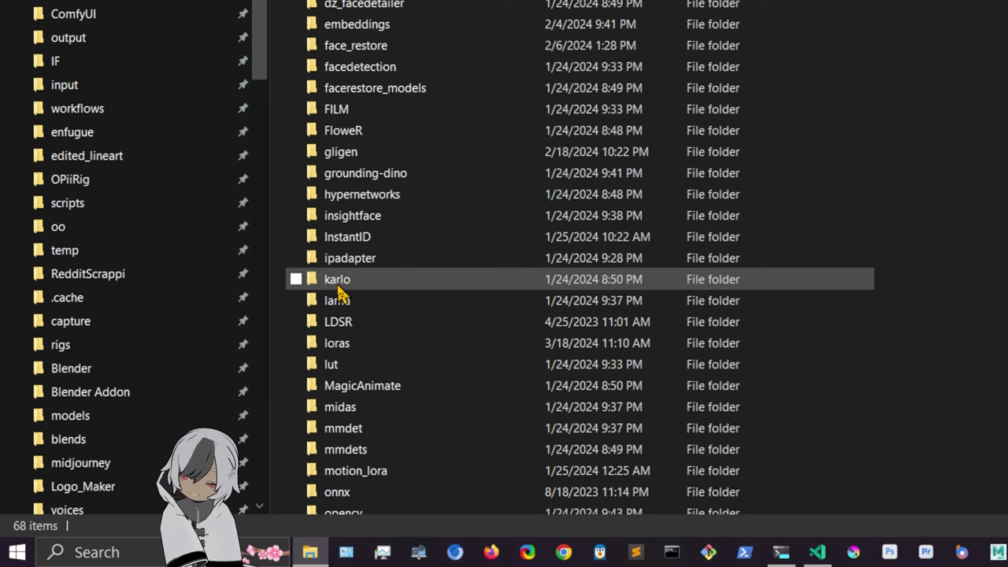
pyautogui.scroll(-7, 339, 292)
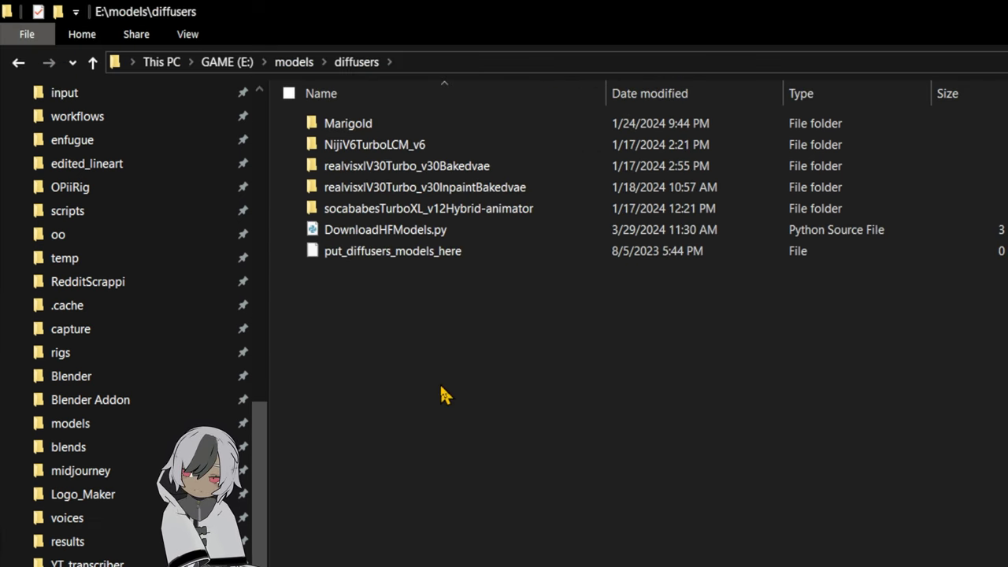
pyautogui.rightClick(443, 384)
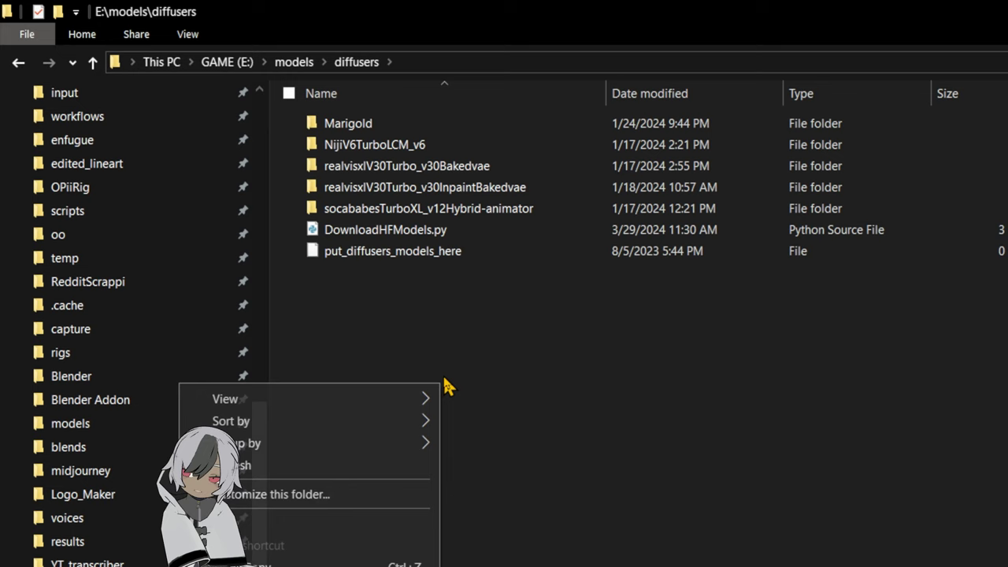
pyautogui.moveTo(378, 456)
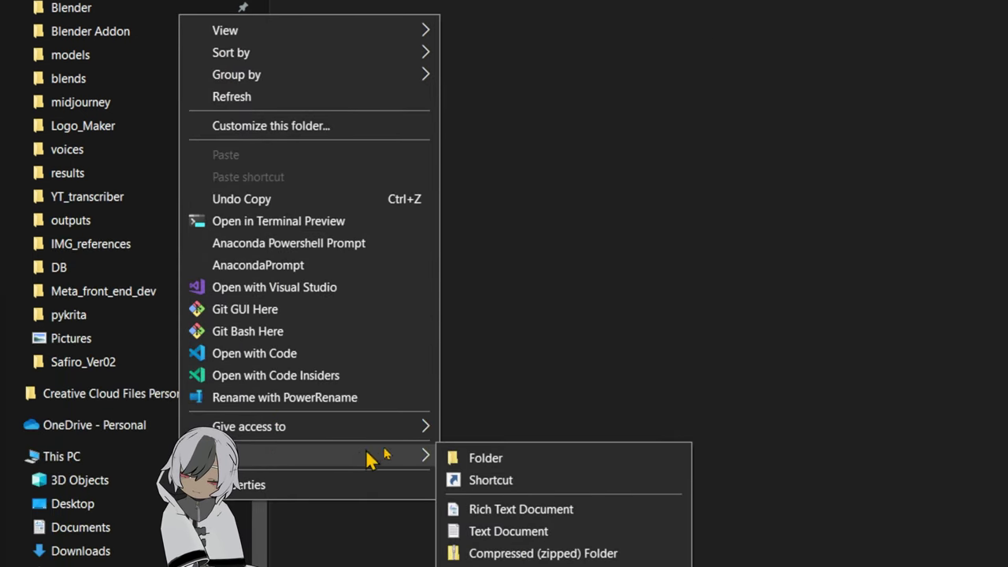
pyautogui.click(468, 457)
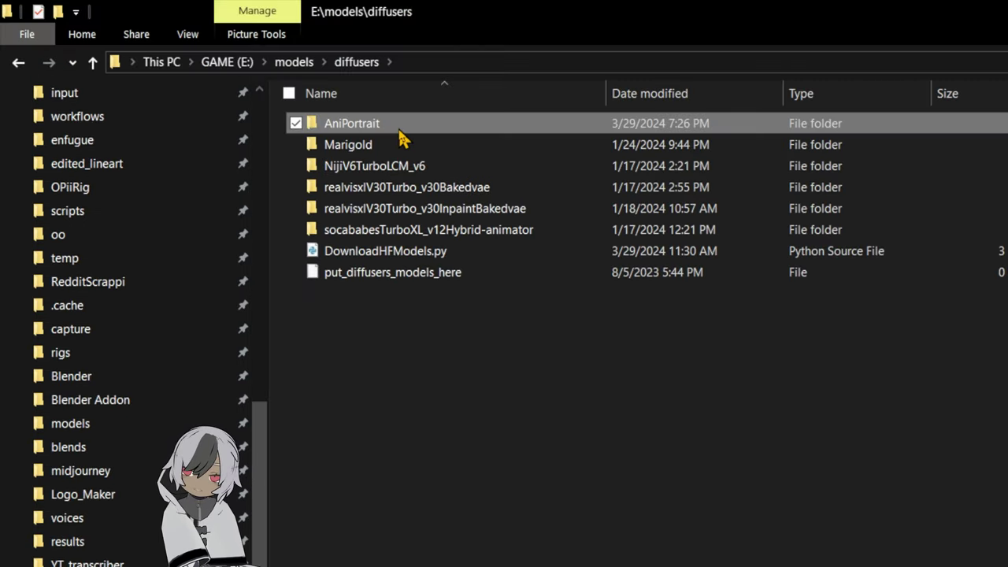
# - Open the new AniPortrait folder, copy its full path and return to ComfyUI
pyautogui.doubleClick(399, 132)
pyautogui.click(518, 56)
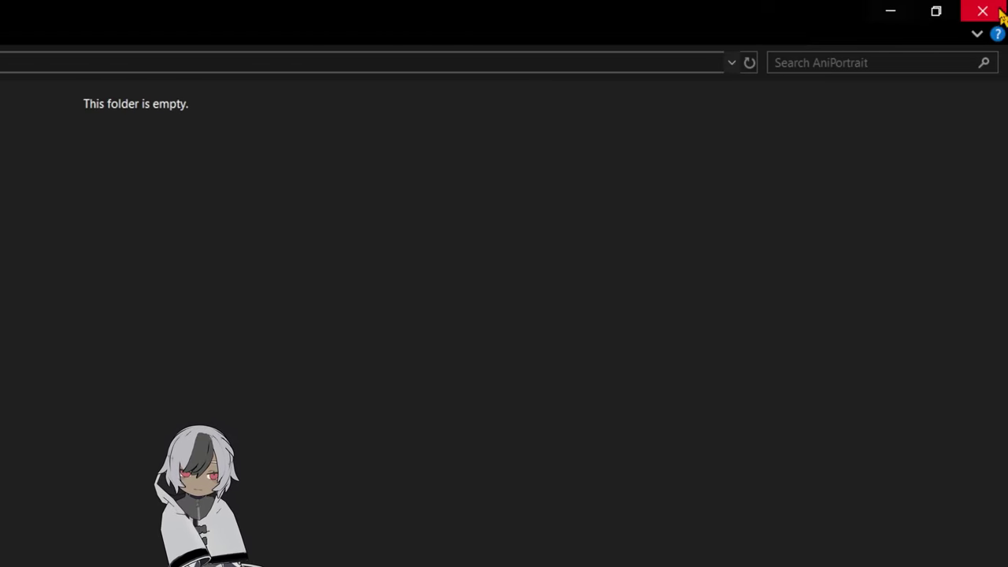
pyautogui.write('Z')
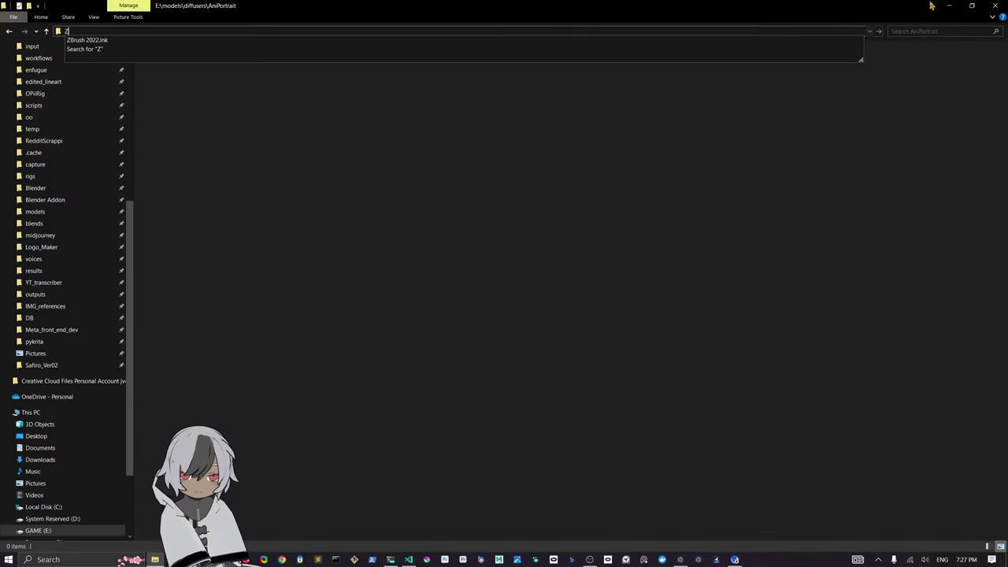
pyautogui.press('Up')
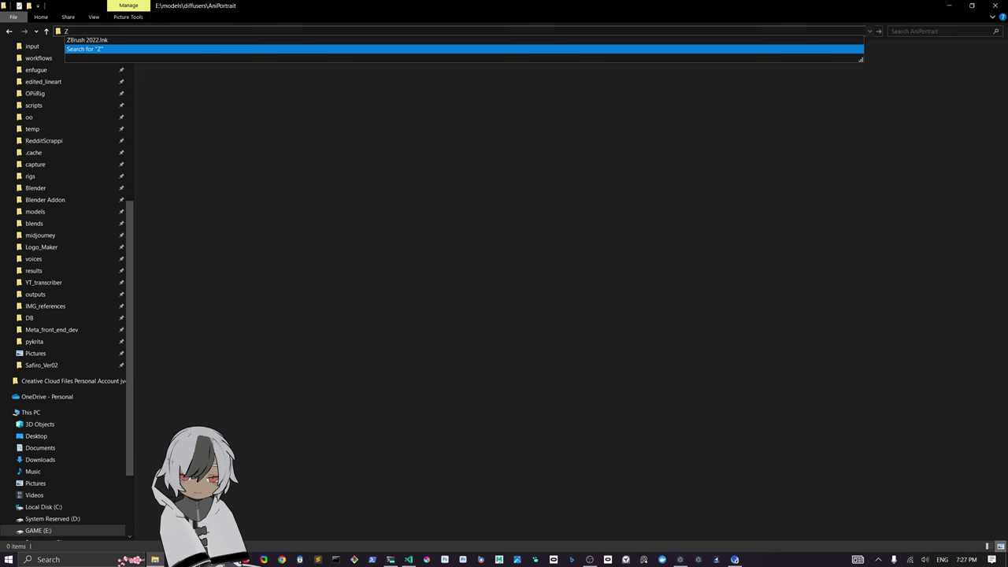
pyautogui.click(951, 7)
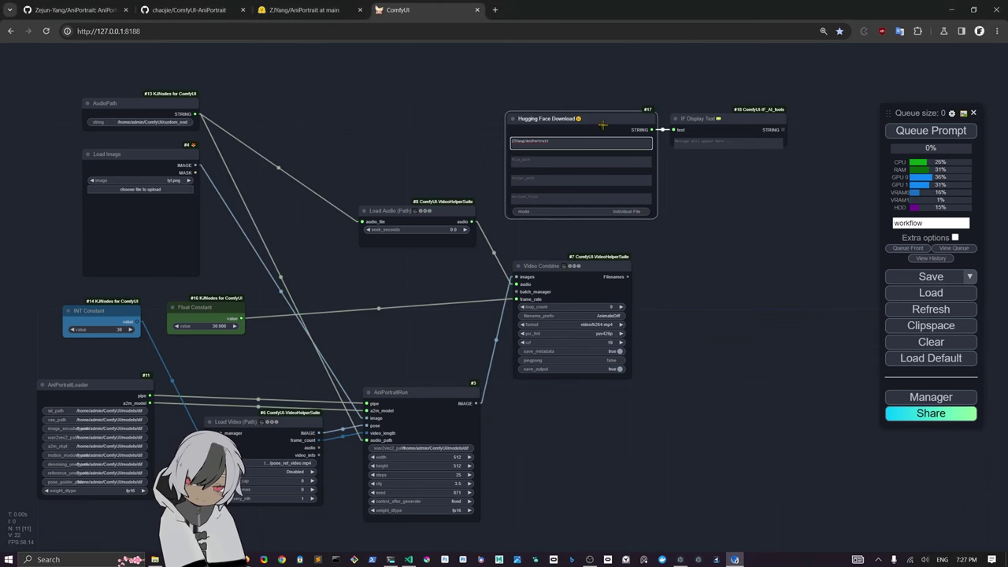
# - Set the download node's folder path to E:\models\diffusers\AniPortrait and its mode to All Repo
pyautogui.click(526, 198)
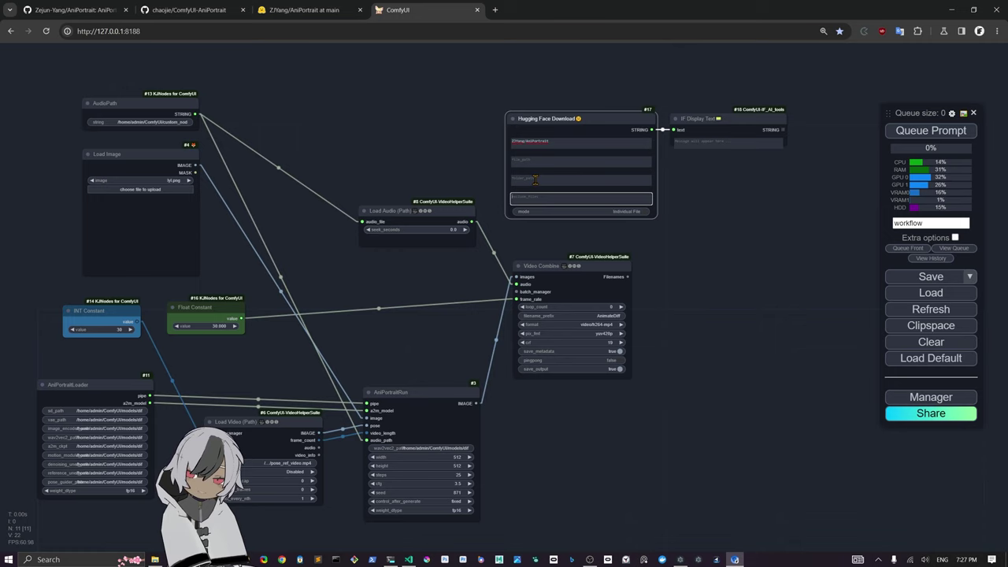
pyautogui.click(536, 179)
pyautogui.hotkey('ctrl', 'v')
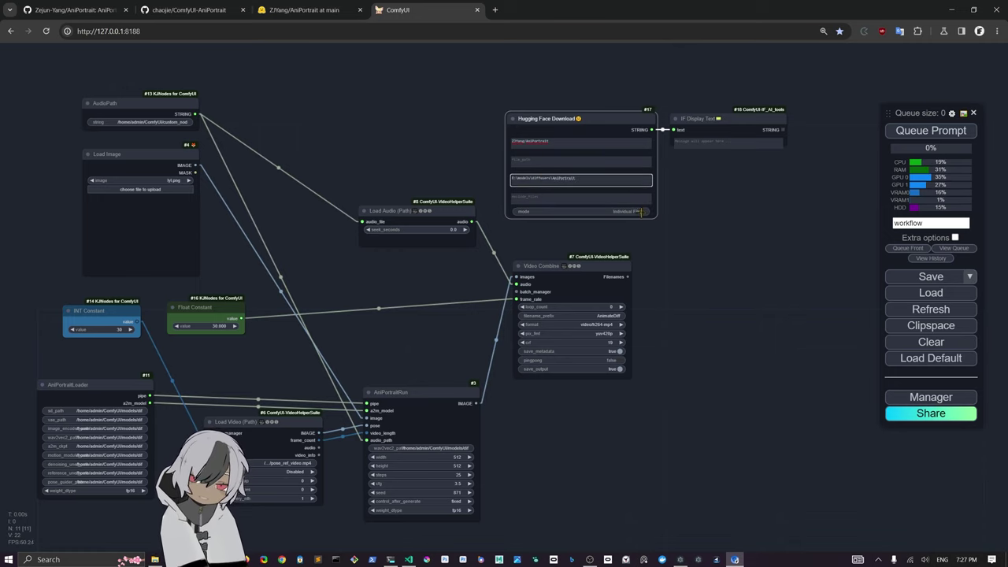
pyautogui.click(644, 211)
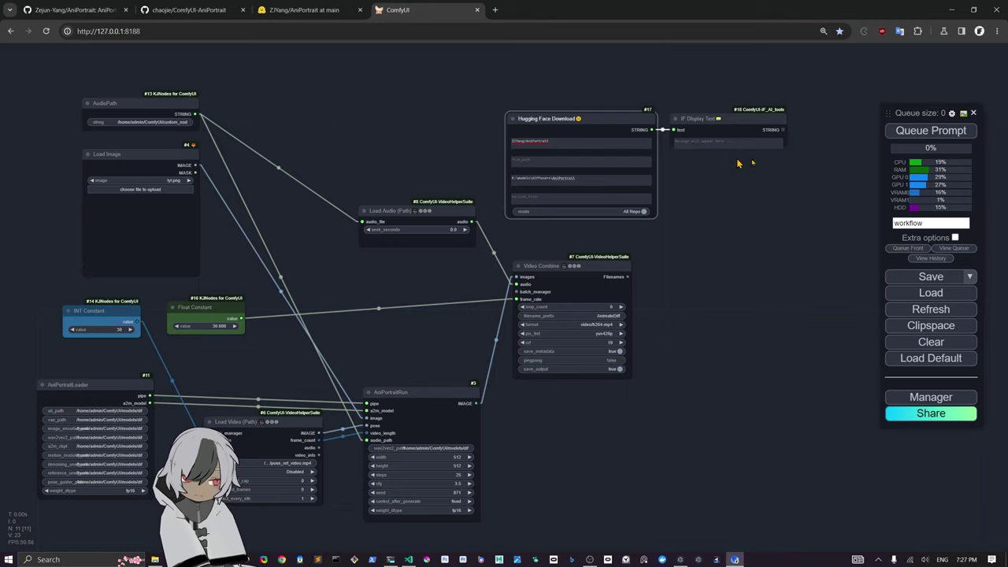
# - Bypass all AniPortrait workflow nodes including Video Combine, leaving only the Hugging Face Download and IF Display Text nodes active
pyautogui.click(931, 130)
pyautogui.scroll(-2, 446, 114)
pyautogui.moveTo(527, 110); pyautogui.dragTo(523, 56)
pyautogui.moveTo(54, 125); pyautogui.dragTo(484, 448)
pyautogui.hotkey('ctrl', 'b')
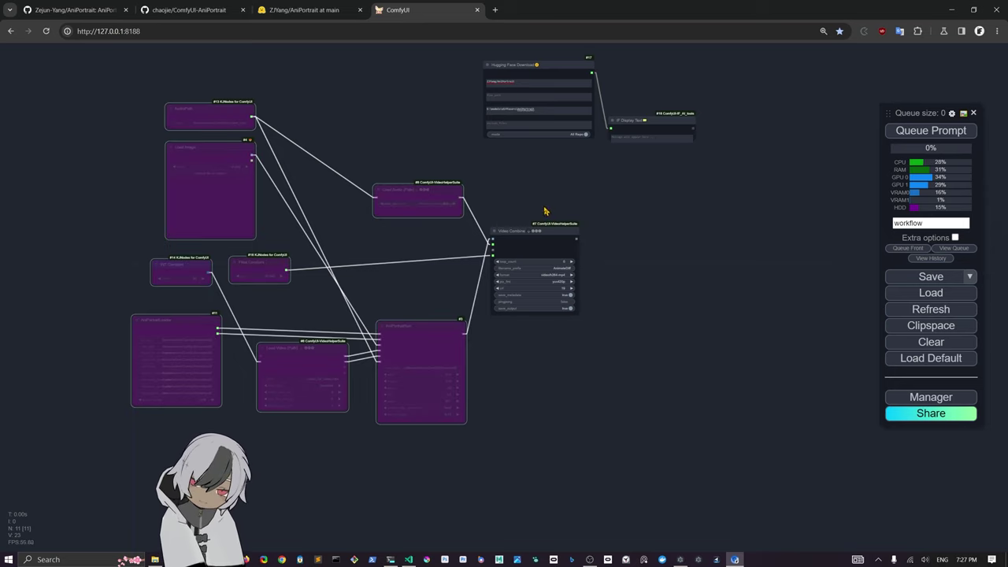
pyautogui.click(544, 241)
pyautogui.hotkey('ctrl', 'b')
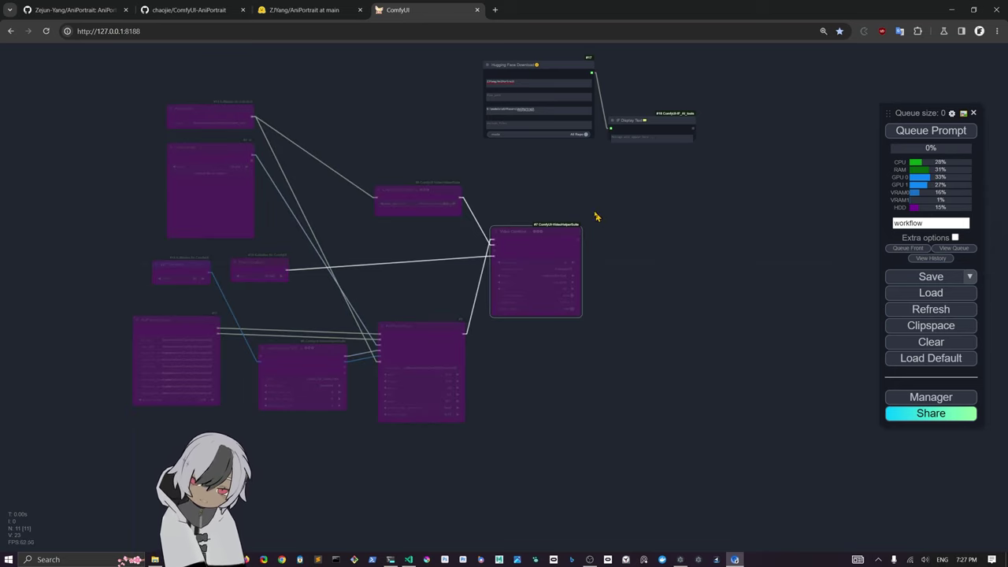
# - Queue the prompt to download the AniPortrait repository and check the terminal for progress
pyautogui.moveTo(551, 189); pyautogui.dragTo(483, 321)
pyautogui.scroll(5, 555, 296)
pyautogui.click(907, 133)
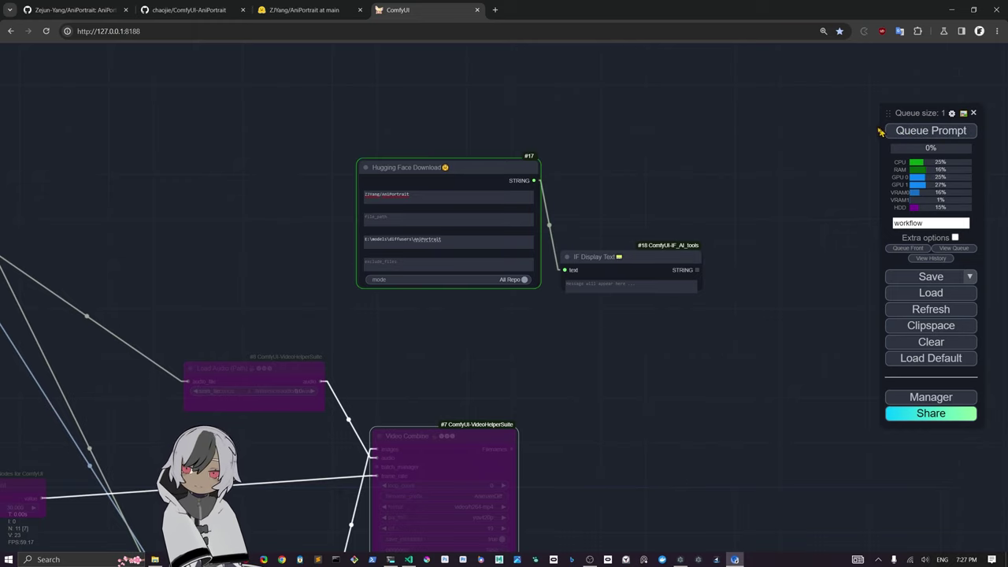
pyautogui.click(390, 559)
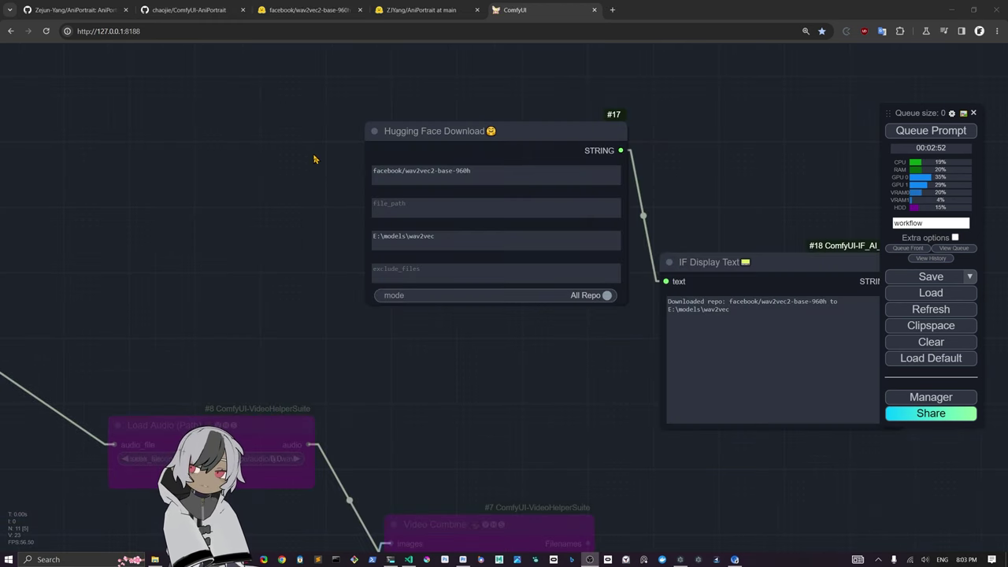
# - Check the pretrained weights listed in the ComfyUI-AniPortrait README and return to the workflow
pyautogui.click(203, 10)
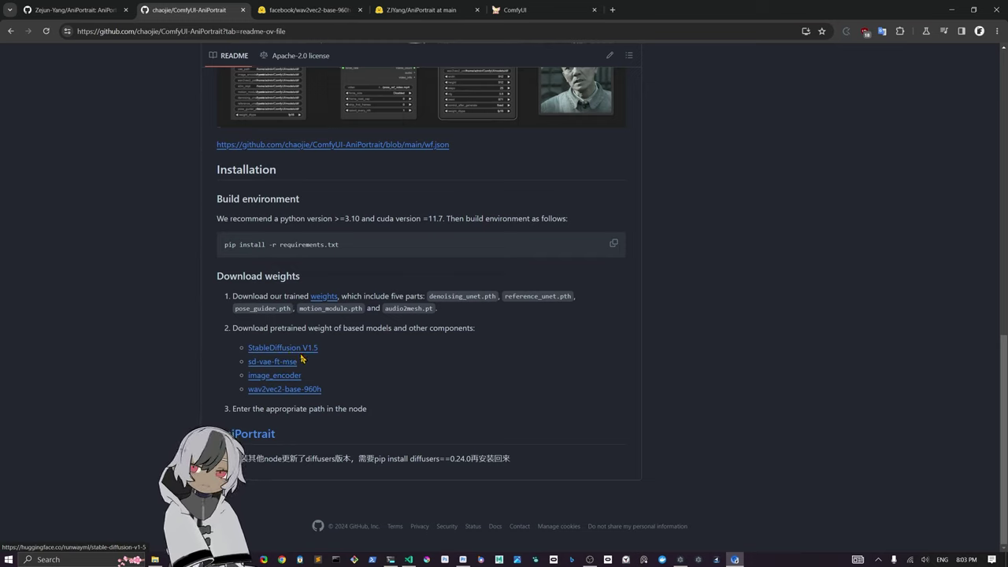
pyautogui.click(534, 8)
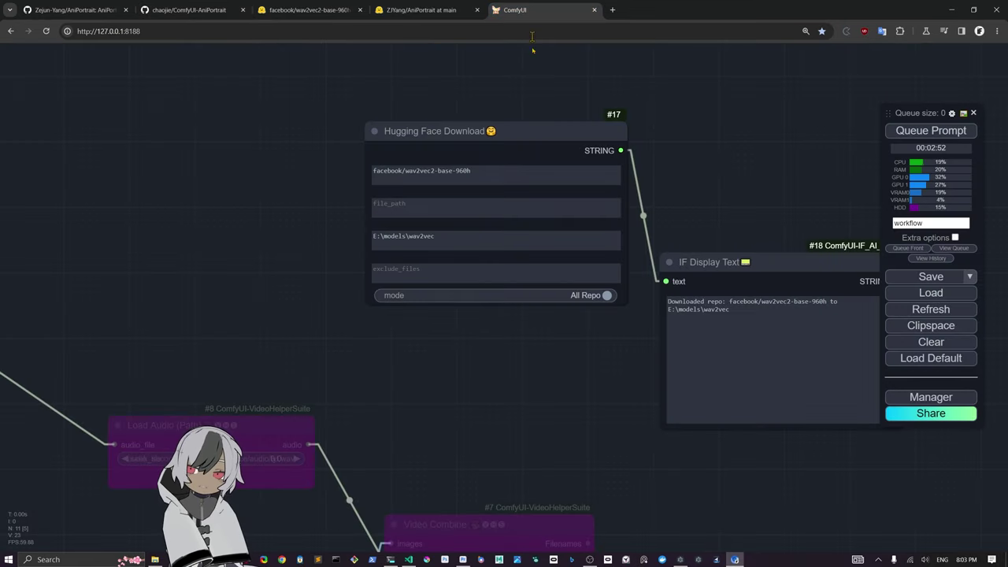
# - Bypass the Hugging Face Download and IF Display Text nodes together
pyautogui.scroll(-4, 446, 368)
pyautogui.moveTo(343, 538); pyautogui.dragTo(556, 257)
pyautogui.scroll(-3, 556, 257)
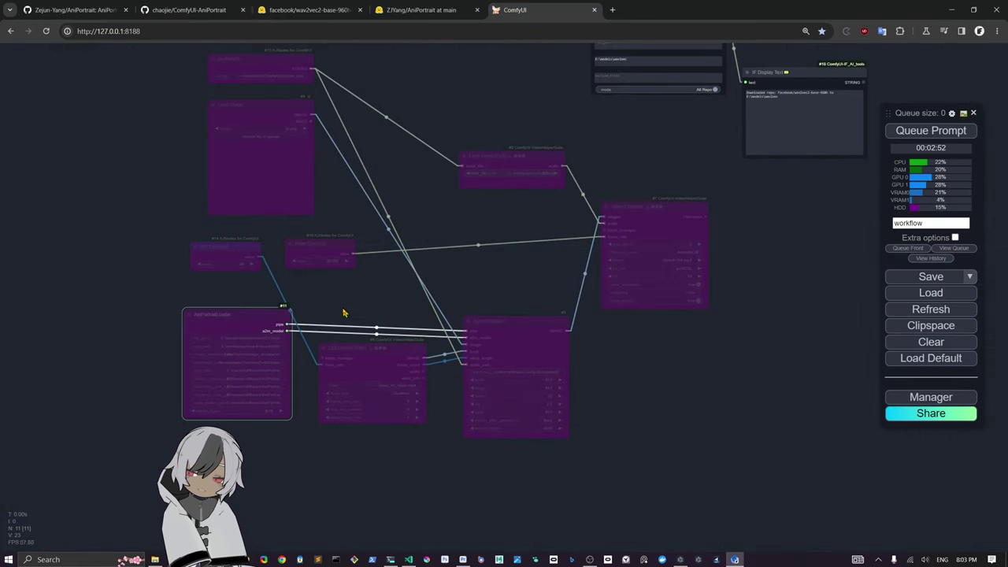
pyautogui.moveTo(344, 313); pyautogui.dragTo(355, 317)
pyautogui.moveTo(288, 356); pyautogui.dragTo(309, 392)
pyautogui.scroll(-2, 709, 159)
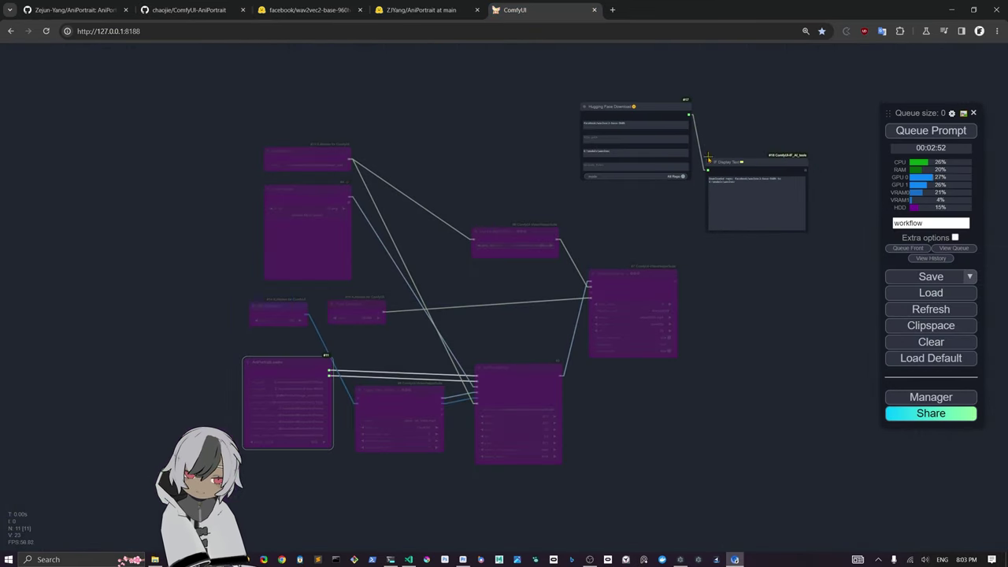
pyautogui.moveTo(647, 80); pyautogui.dragTo(735, 224)
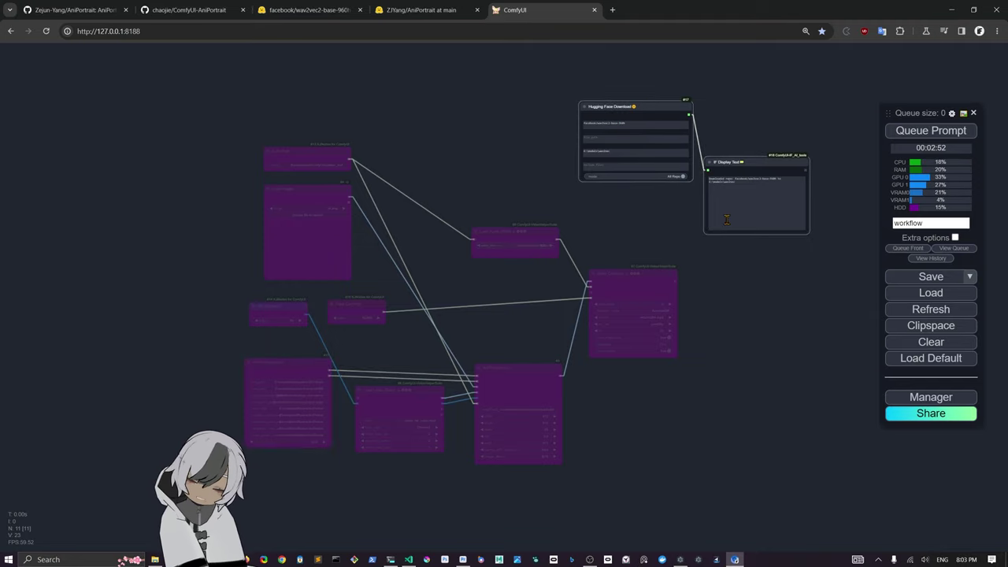
pyautogui.hotkey('ctrl', 'b')
# - Remove the bypass from the AniPortrait workflow nodes, including the Video Combine node
pyautogui.moveTo(187, 150); pyautogui.dragTo(548, 473)
pyautogui.hotkey('ctrl', 'b')
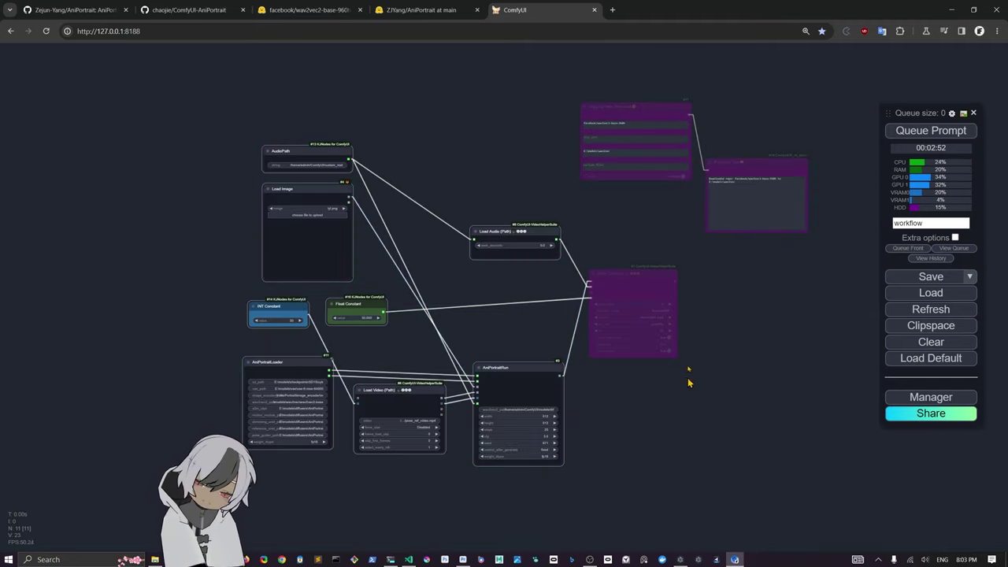
pyautogui.click(638, 275)
pyautogui.hotkey('ctrl', 'b')
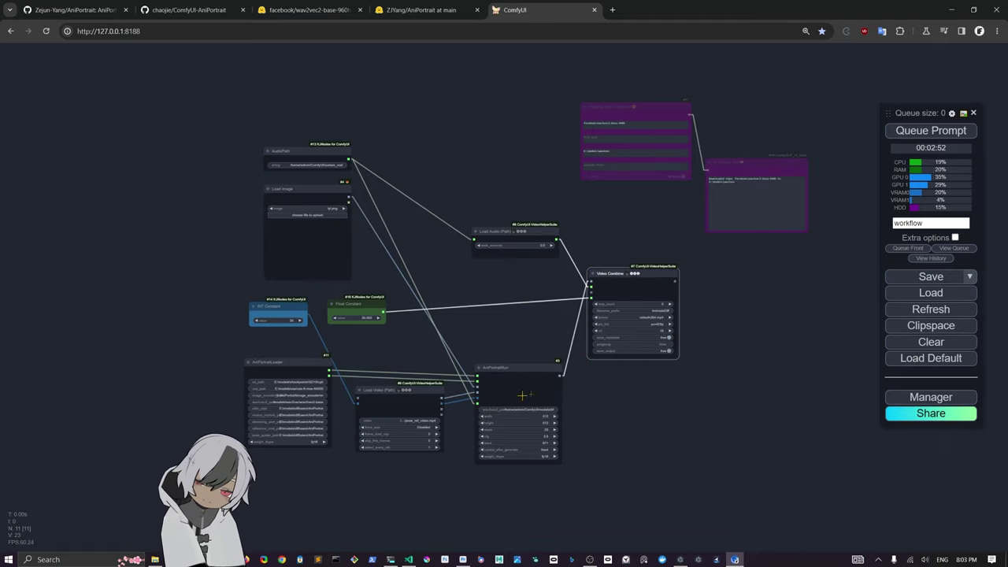
# - Examine the model paths in AniPortraitLoader and the settings of the Load Video and AniPortraitRun nodes
pyautogui.scroll(3, 421, 290)
pyautogui.scroll(2, 435, 317)
pyautogui.scroll(2, 480, 338)
pyautogui.scroll(3, 468, 345)
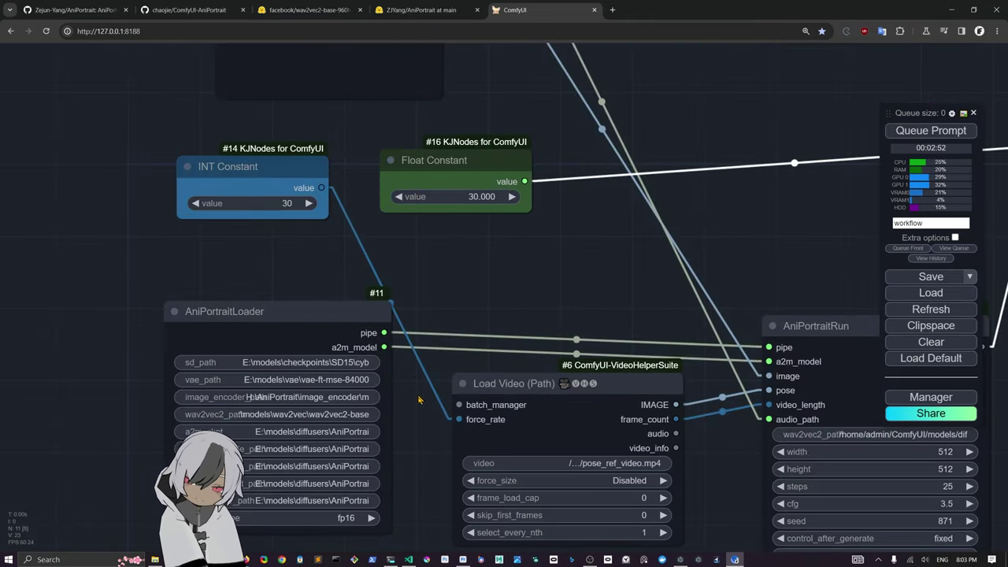
pyautogui.moveTo(418, 399); pyautogui.dragTo(502, 339)
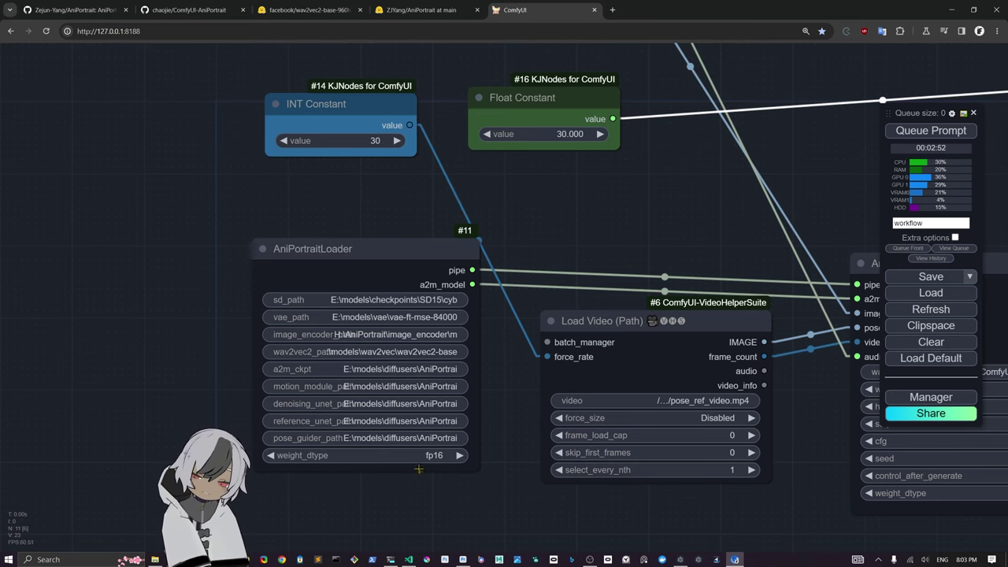
pyautogui.moveTo(510, 377); pyautogui.dragTo(284, 395)
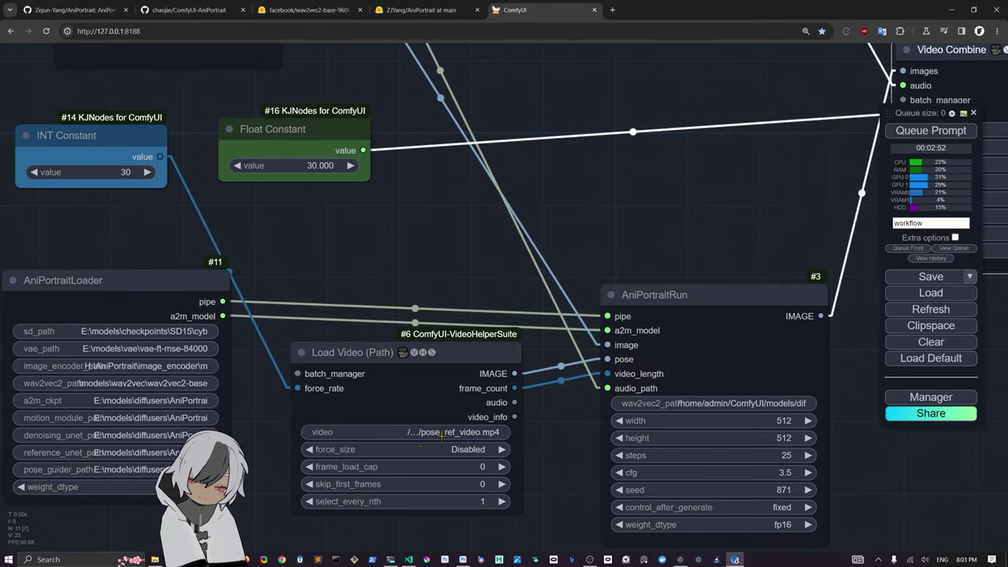
# - Copy the path of the test folder on the H: drive in File Explorer and return to ComfyUI
pyautogui.click(154, 559)
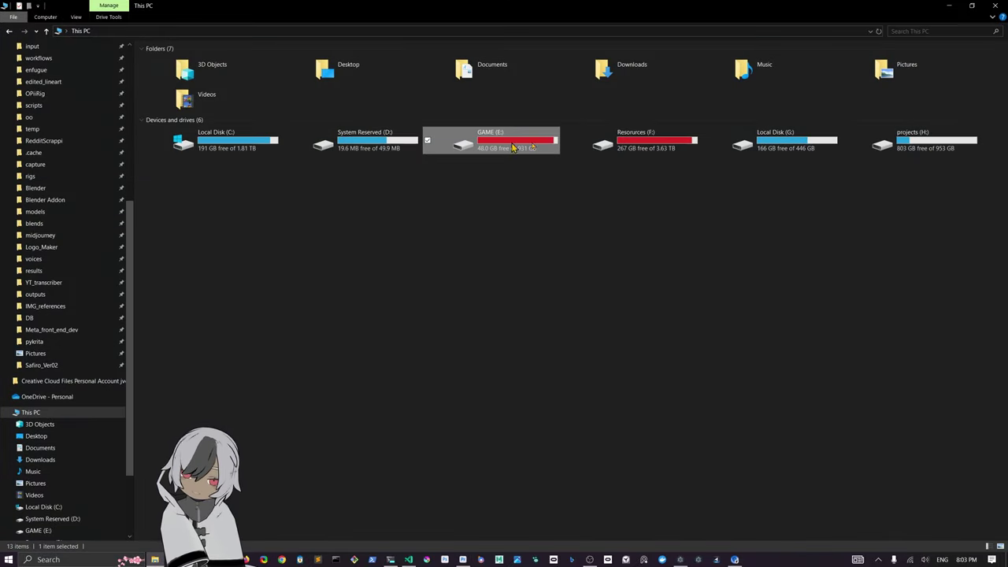
pyautogui.doubleClick(896, 144)
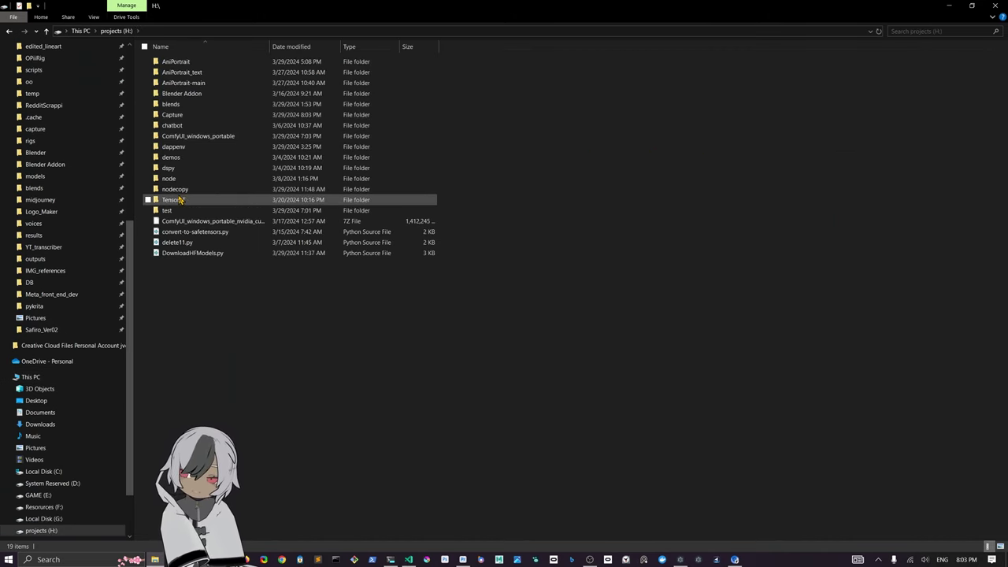
pyautogui.doubleClick(184, 210)
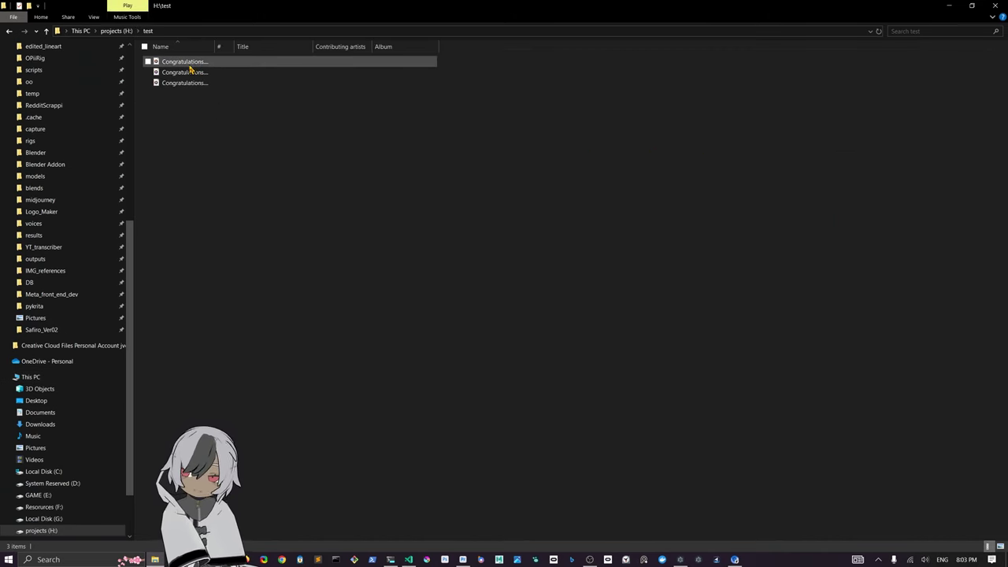
pyautogui.click(185, 31)
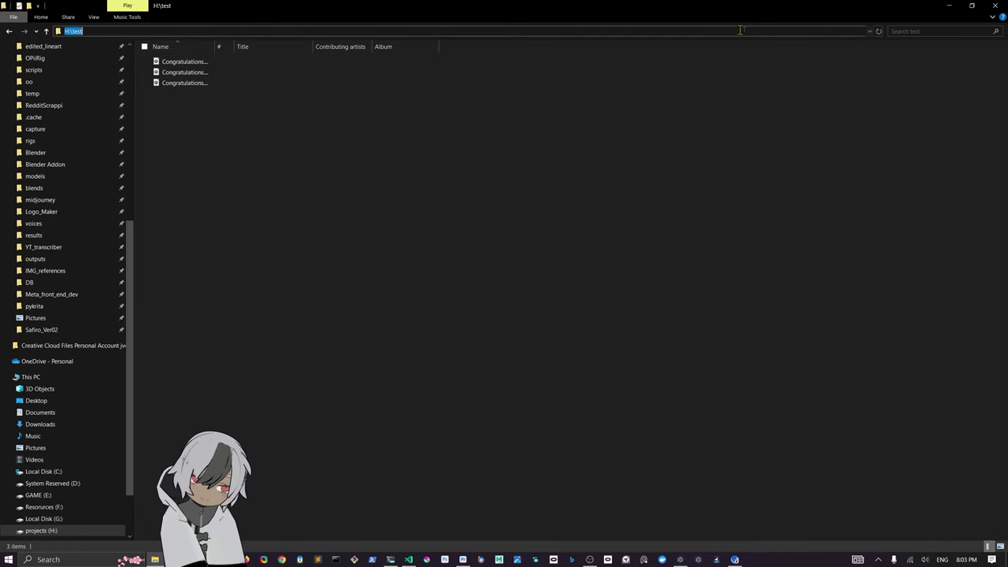
pyautogui.click(949, 5)
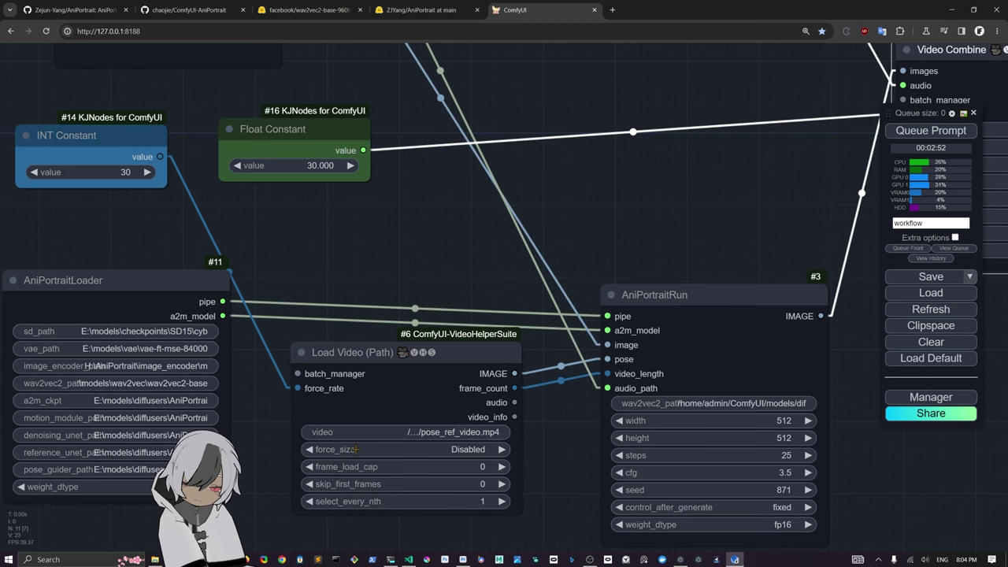
# - Set the video path in the Load Video (Path) node to H:\test\Congratulations.mp4
pyautogui.click(394, 432)
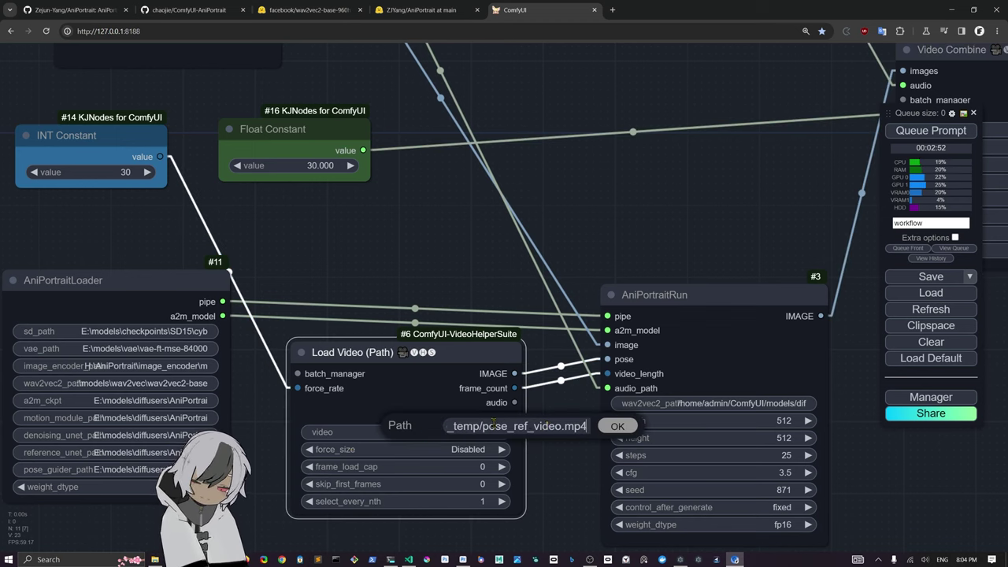
pyautogui.moveTo(480, 426); pyautogui.dragTo(334, 418)
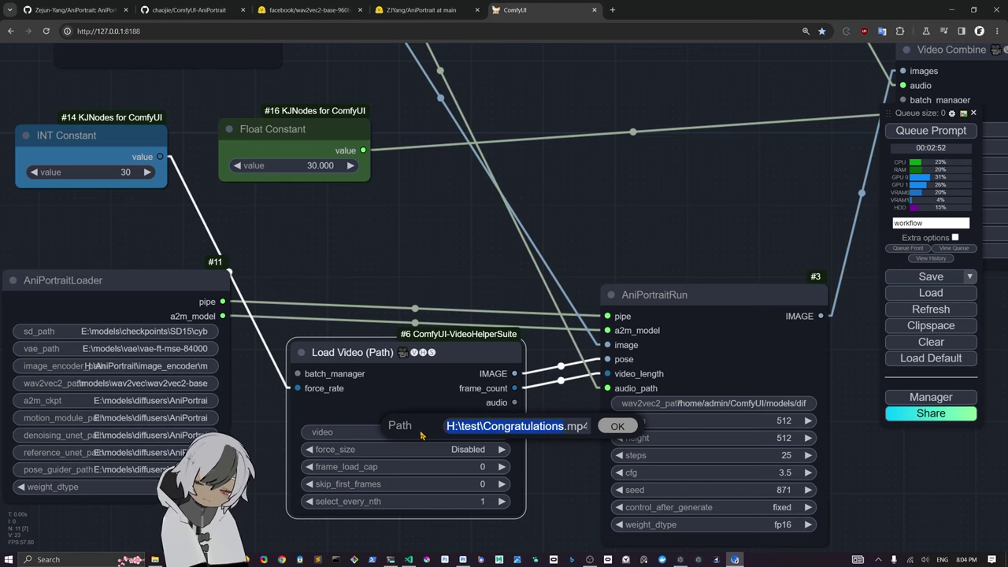
pyautogui.click(619, 426)
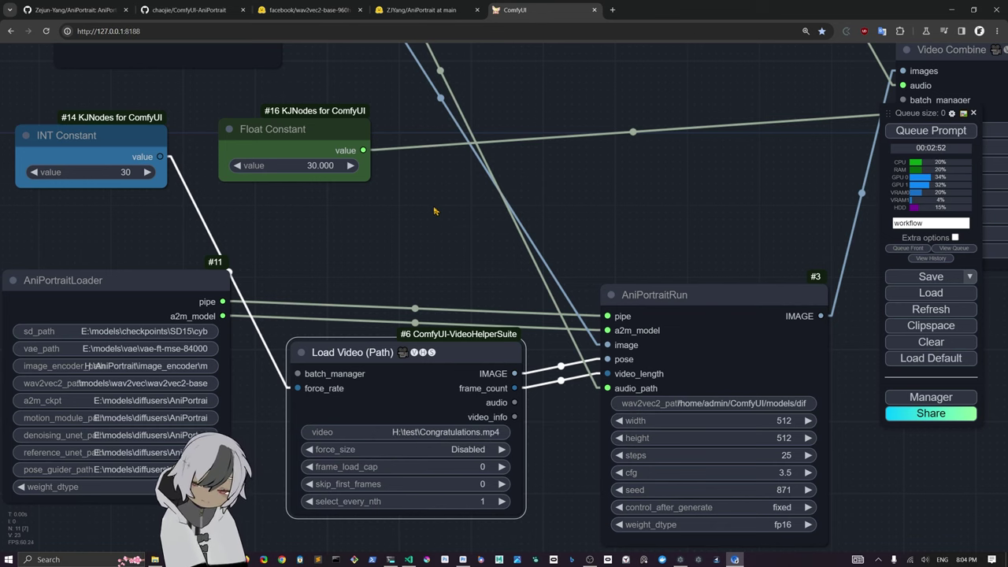
# - Open the AudioPath node's string value for editing
pyautogui.moveTo(432, 219); pyautogui.dragTo(548, 564)
pyautogui.scroll(-4, 477, 266)
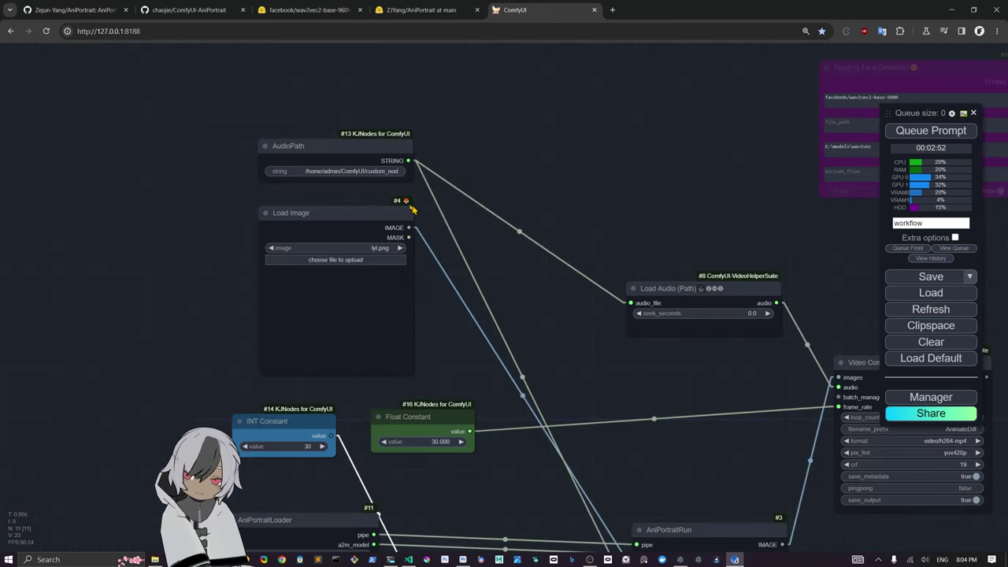
pyautogui.scroll(5, 420, 204)
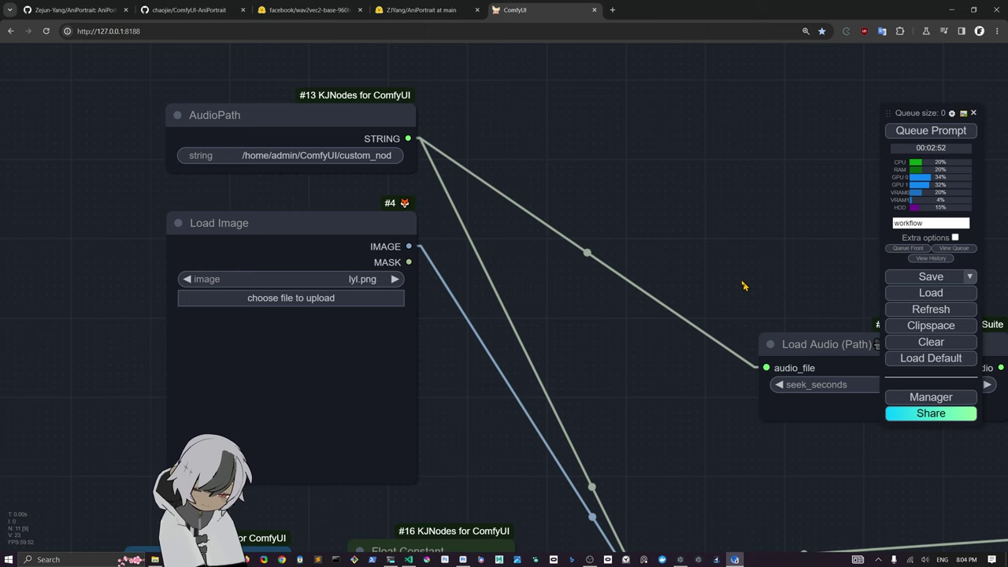
pyautogui.click(344, 155)
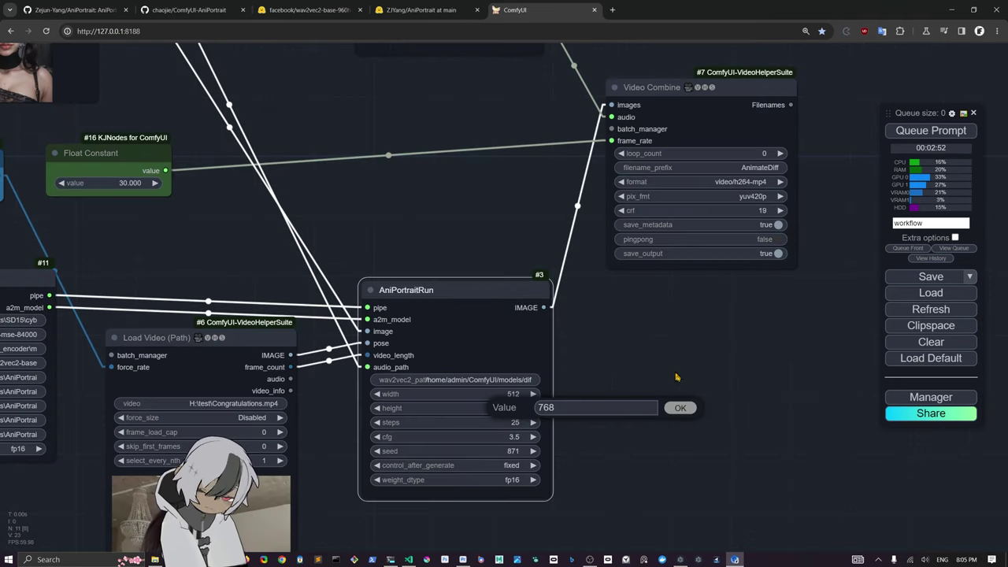
# - Set the height in the AniPortraitRun node to 768
pyautogui.click(679, 410)
pyautogui.scroll(-5, 546, 395)
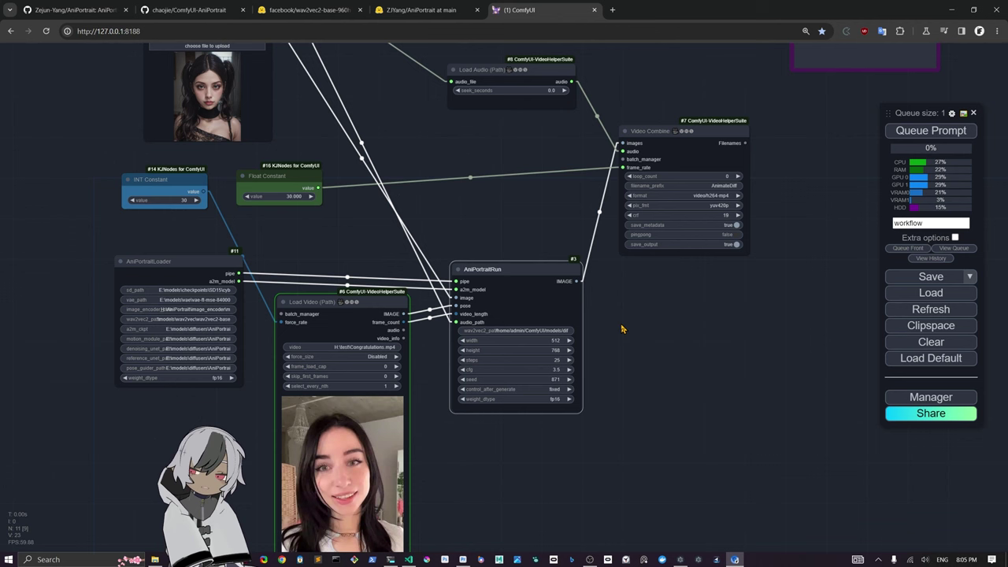
pyautogui.moveTo(460, 233); pyautogui.dragTo(557, 282)
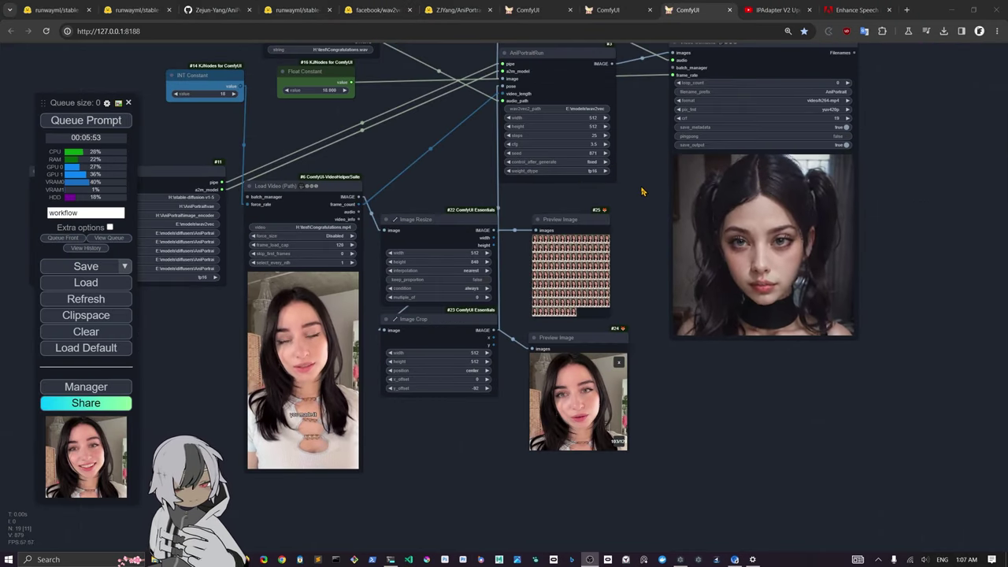
# - Examine the generated video in Video Combine, the AniPortraitRun settings, and the Image Resize and Image Crop nodes that prepare the pose video
pyautogui.scroll(4, 642, 187)
pyautogui.moveTo(638, 189); pyautogui.dragTo(337, 240)
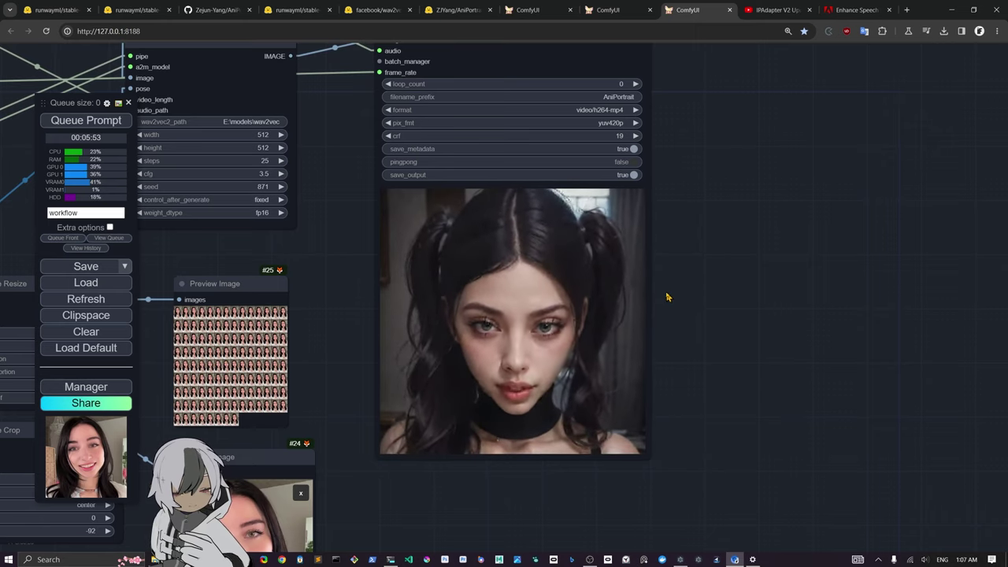
pyautogui.scroll(-5, 660, 293)
pyautogui.moveTo(450, 309); pyautogui.dragTo(706, 261)
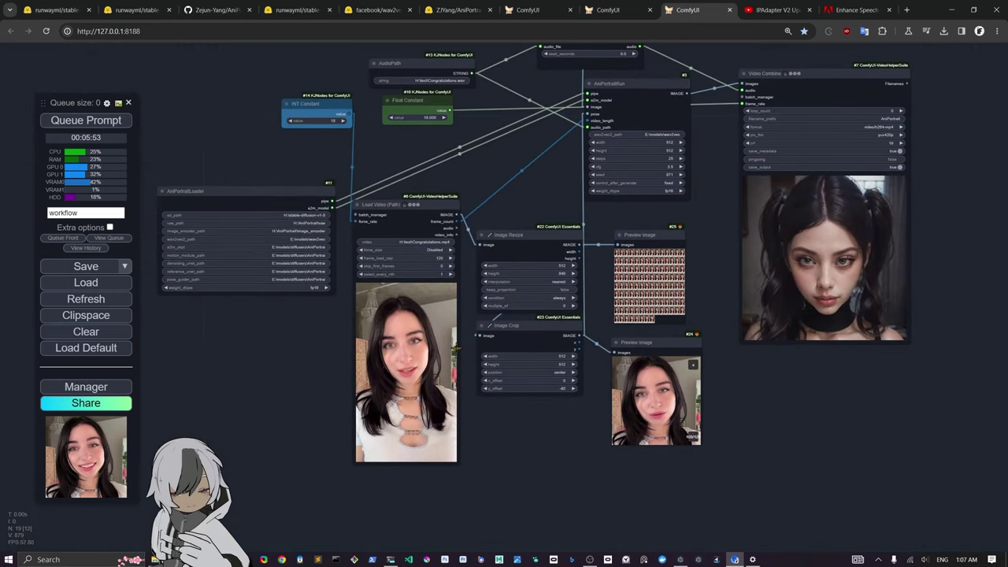
pyautogui.scroll(5, 454, 349)
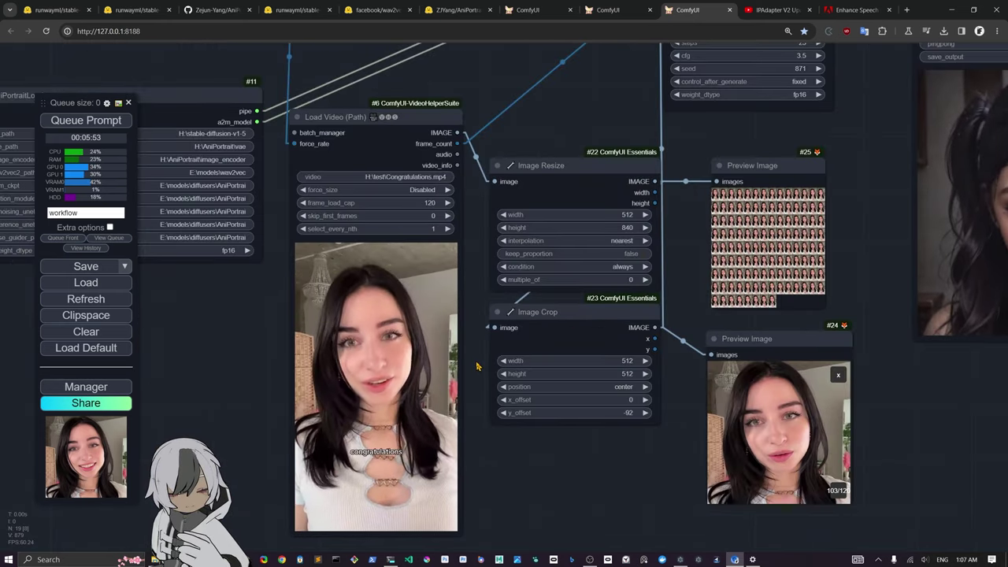
pyautogui.moveTo(472, 364); pyautogui.dragTo(459, 357)
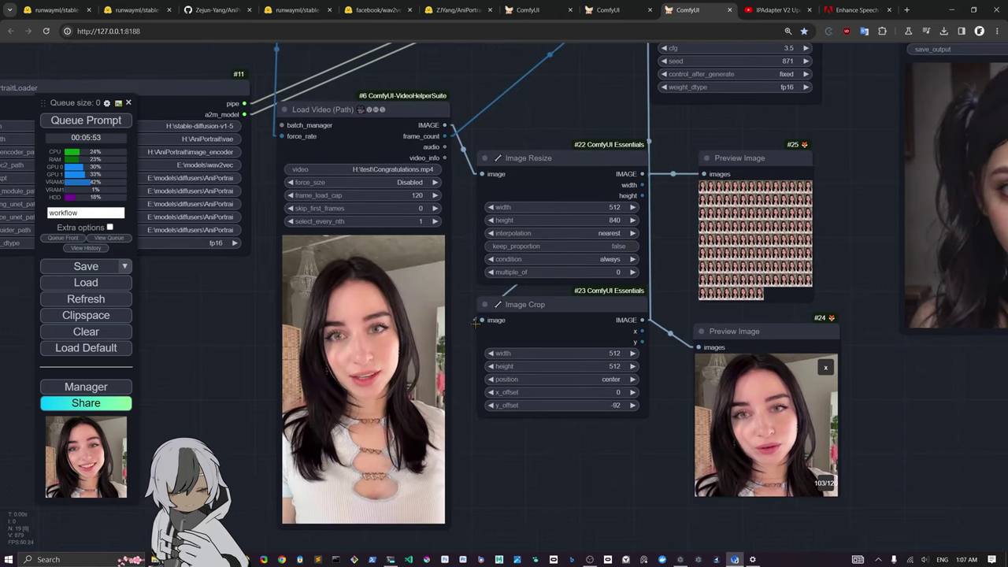
pyautogui.moveTo(468, 283); pyautogui.dragTo(323, 377)
pyautogui.moveTo(505, 223); pyautogui.dragTo(306, 237)
pyautogui.scroll(-4, 476, 243)
pyautogui.moveTo(479, 246); pyautogui.dragTo(482, 252)
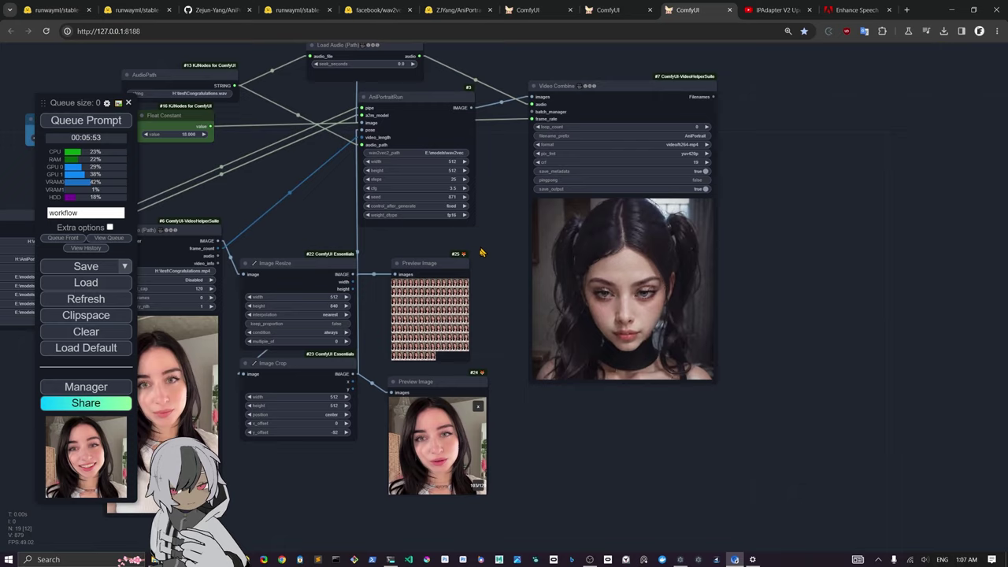
pyautogui.scroll(3, 470, 276)
pyautogui.scroll(1, 464, 278)
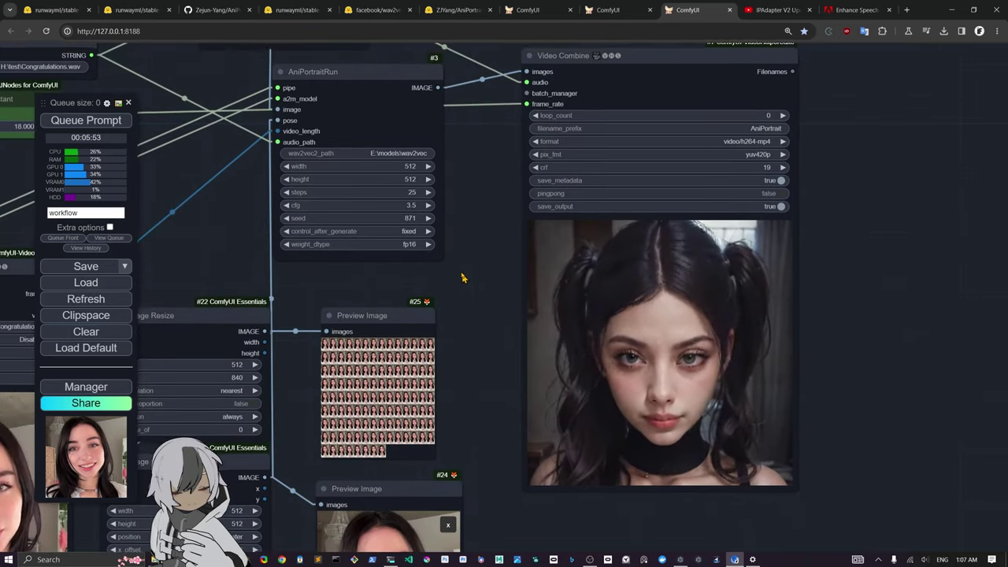
pyautogui.scroll(-2, 463, 277)
pyautogui.scroll(3, 441, 244)
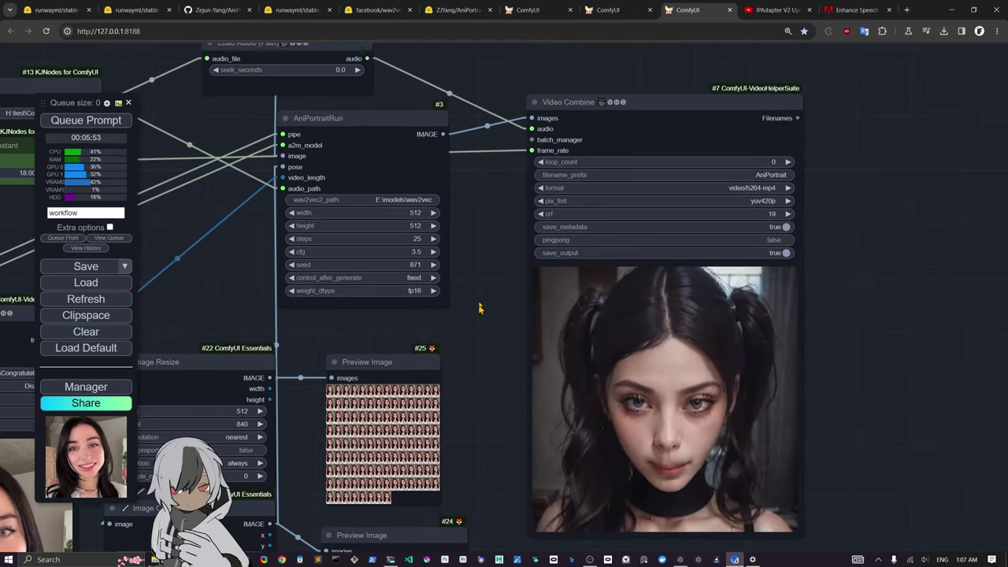
# - Move the Image Crop and Image Resize nodes of the portrait image slightly closer together
pyautogui.scroll(-2, 482, 296)
pyautogui.moveTo(450, 129); pyautogui.dragTo(641, 342)
pyautogui.scroll(5, 426, 232)
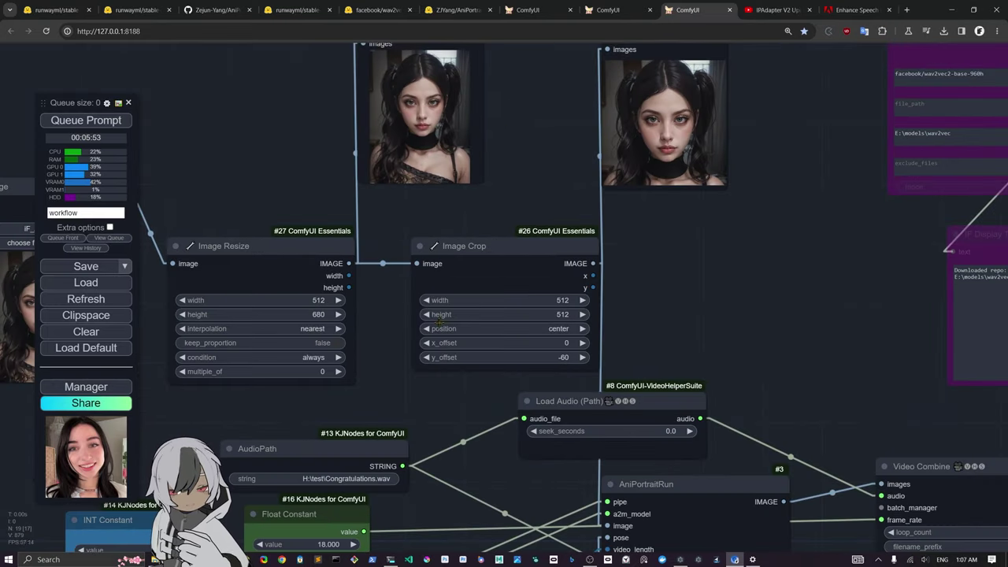
pyautogui.moveTo(548, 245); pyautogui.dragTo(520, 251)
pyautogui.moveTo(304, 249)
pyautogui.mouseDown()
pyautogui.moveTo(288, 231)
pyautogui.moveTo(293, 255)
pyautogui.mouseUp()
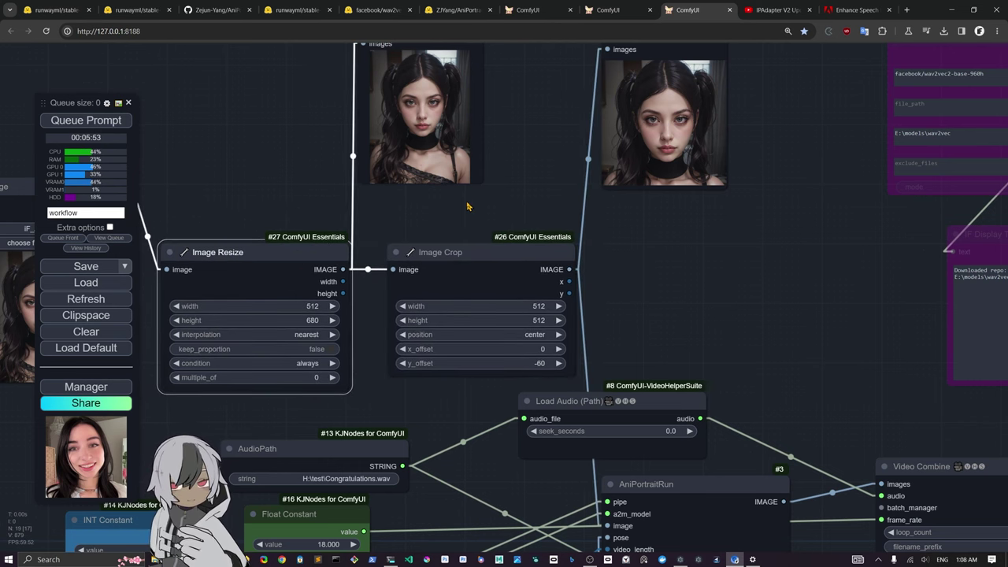
pyautogui.rightClick(502, 203)
pyautogui.click(534, 206)
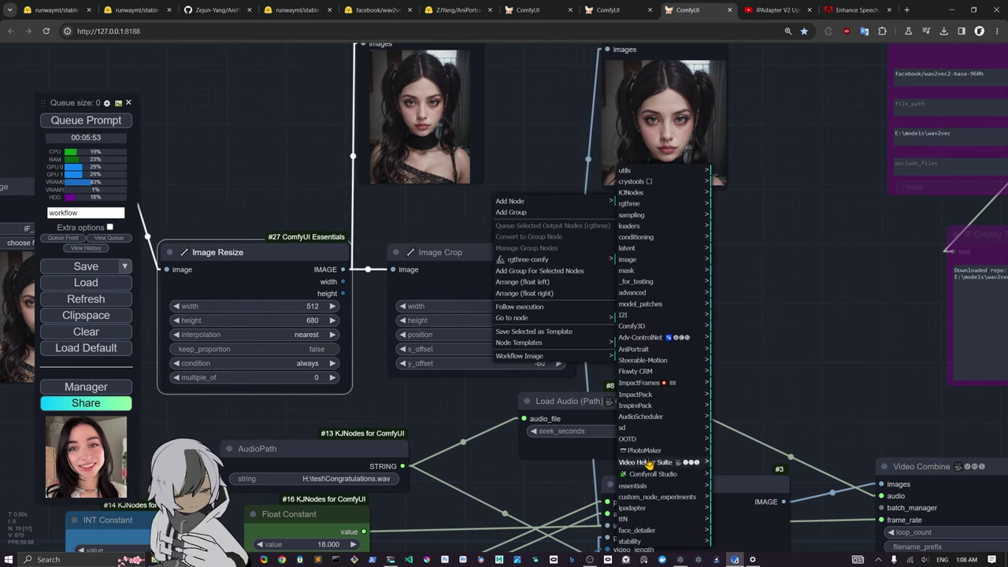
pyautogui.click(544, 177)
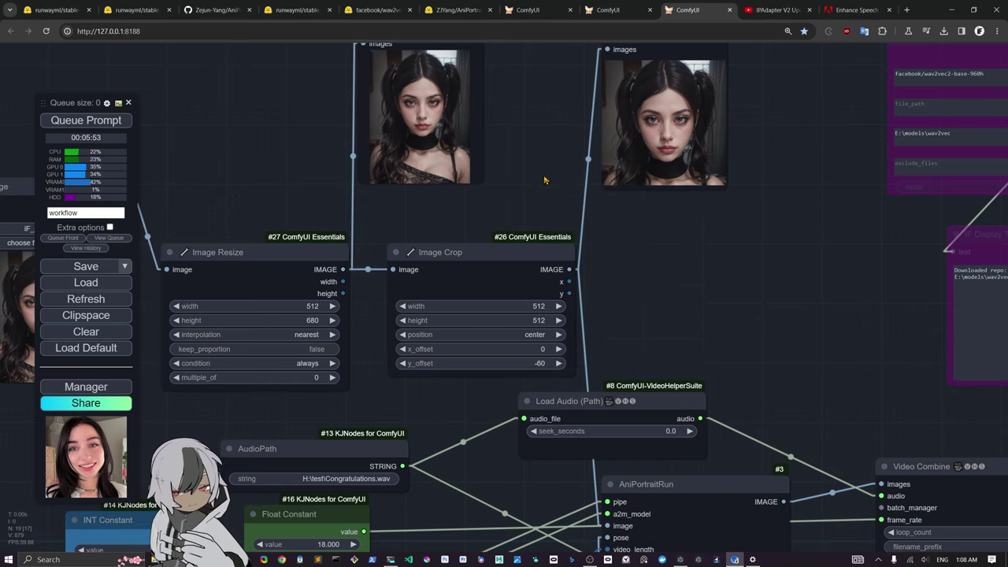
# - Examine the pose video's resize and crop settings, their preview frames, and the overall workflow layout
pyautogui.scroll(-2, 578, 217)
pyautogui.moveTo(690, 280); pyautogui.dragTo(536, 149)
pyautogui.scroll(-5, 540, 162)
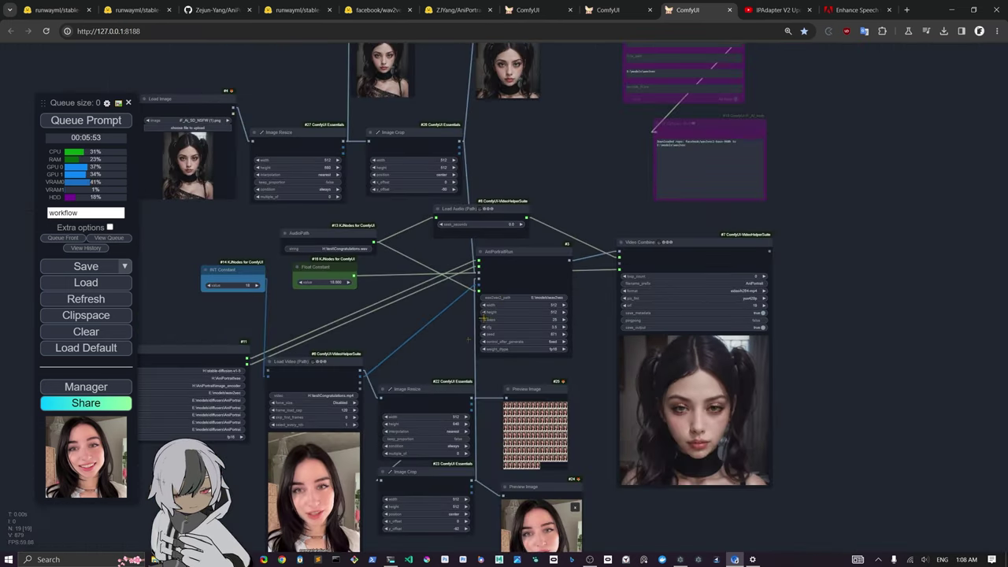
pyautogui.moveTo(425, 378); pyautogui.dragTo(466, 229)
pyautogui.scroll(5, 512, 414)
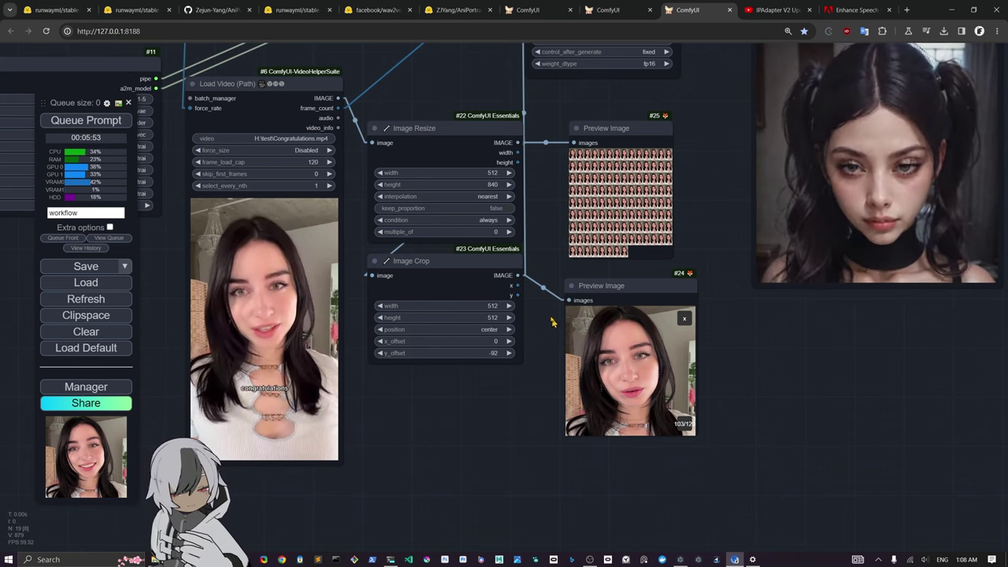
pyautogui.moveTo(679, 265); pyautogui.dragTo(561, 367)
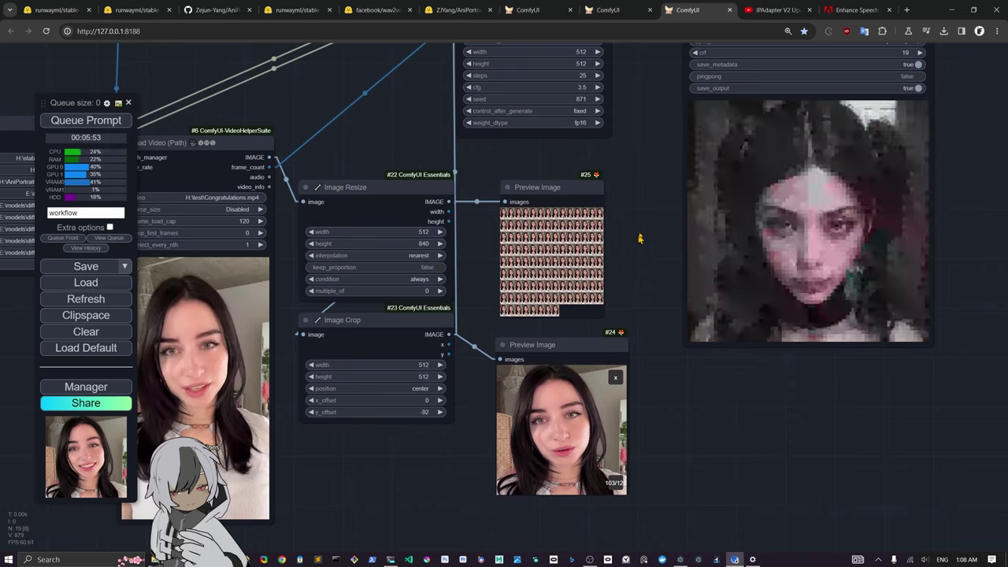
pyautogui.moveTo(639, 223); pyautogui.dragTo(570, 406)
pyautogui.scroll(-5, 560, 362)
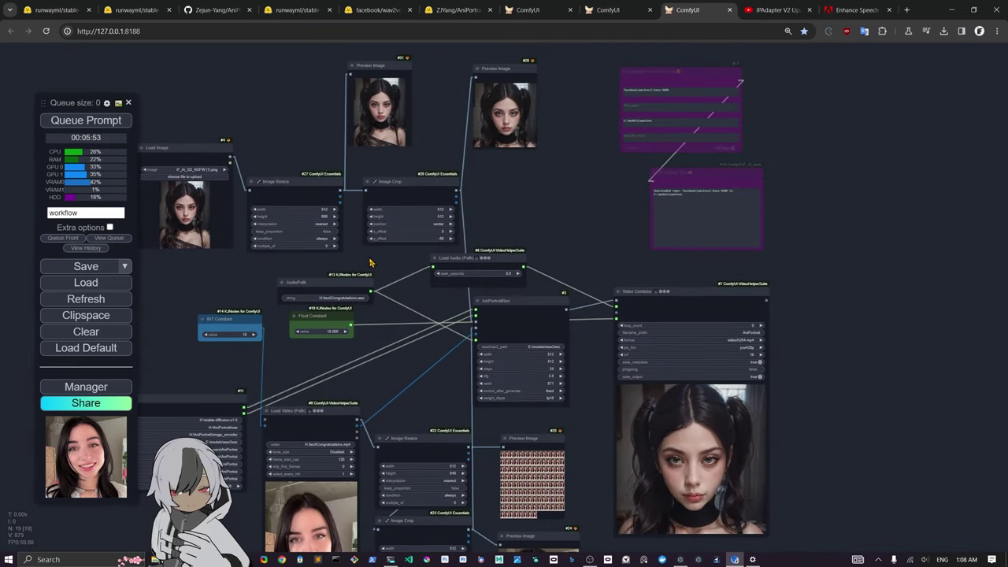
# - Nudge the AudioPath node slightly farther from the Load Audio (Path) node
pyautogui.moveTo(371, 265); pyautogui.dragTo(408, 260)
pyautogui.scroll(5, 458, 313)
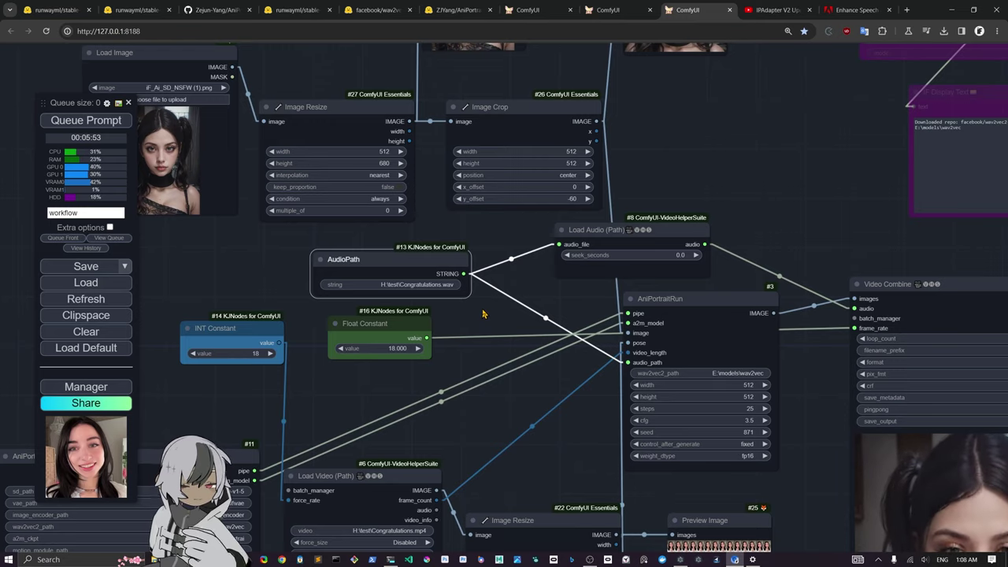
pyautogui.scroll(-3, 484, 320)
pyautogui.moveTo(484, 330); pyautogui.dragTo(472, 276)
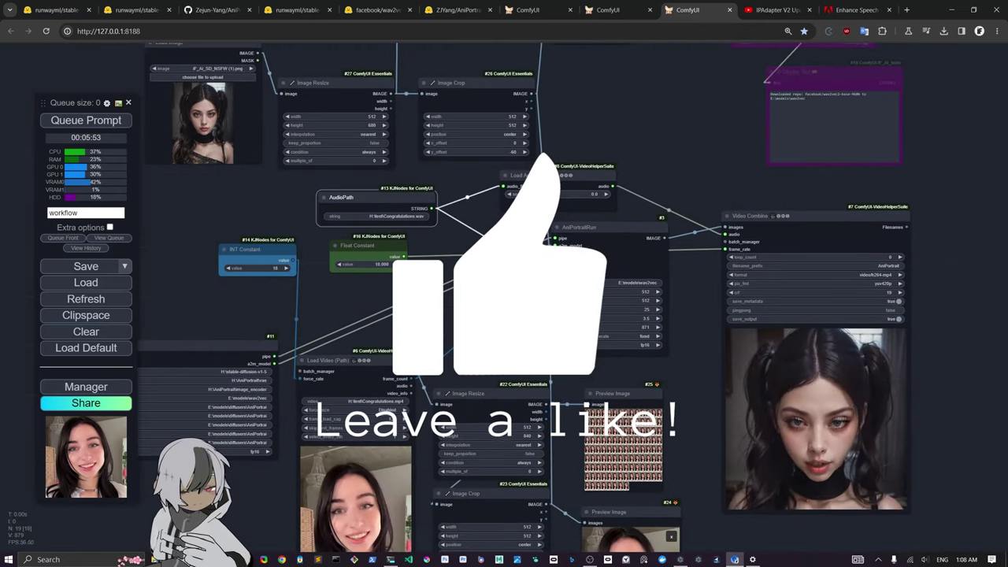
pyautogui.scroll(4, 473, 276)
pyautogui.scroll(-3, 472, 276)
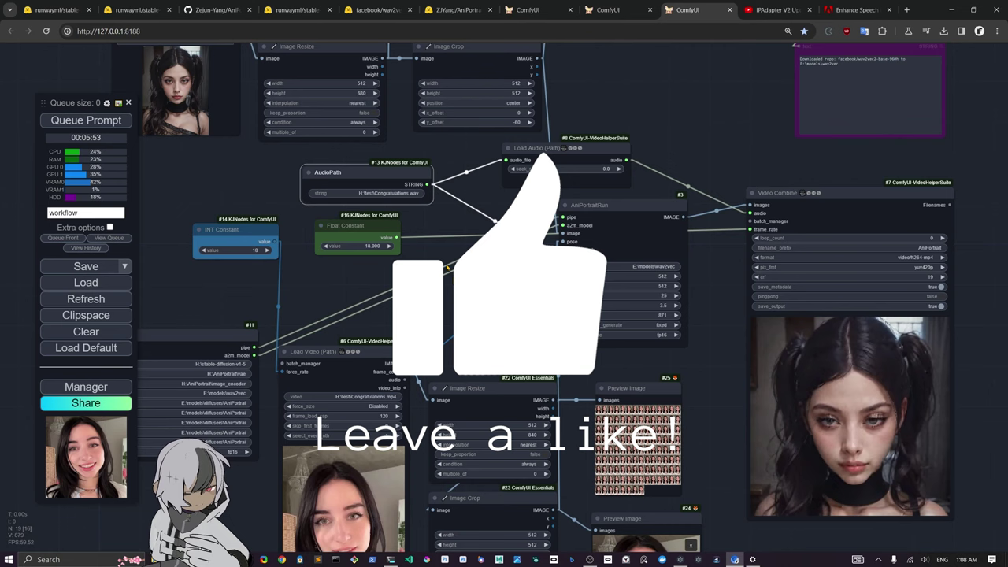
pyautogui.moveTo(394, 173); pyautogui.dragTo(390, 173)
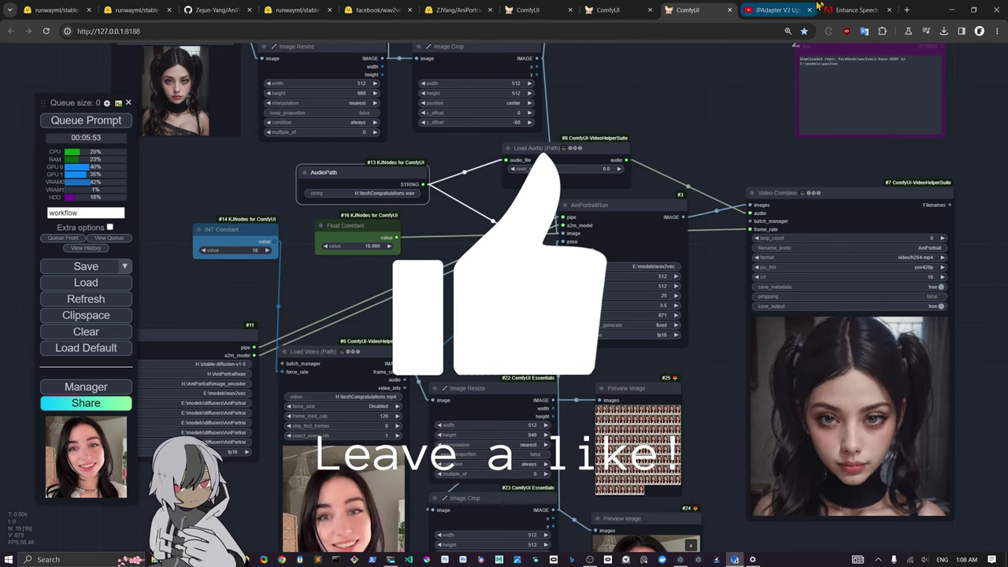
# - Switch to Adobe Podcast to check the Enhance Speech settings for Congratulations.wav, and return to ComfyUI
pyautogui.click(845, 10)
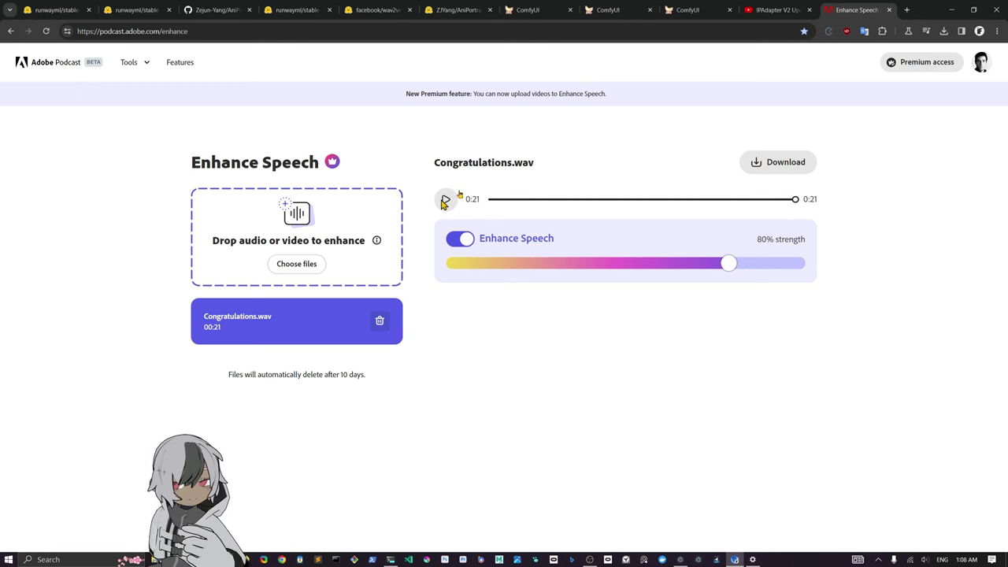
pyautogui.click(687, 11)
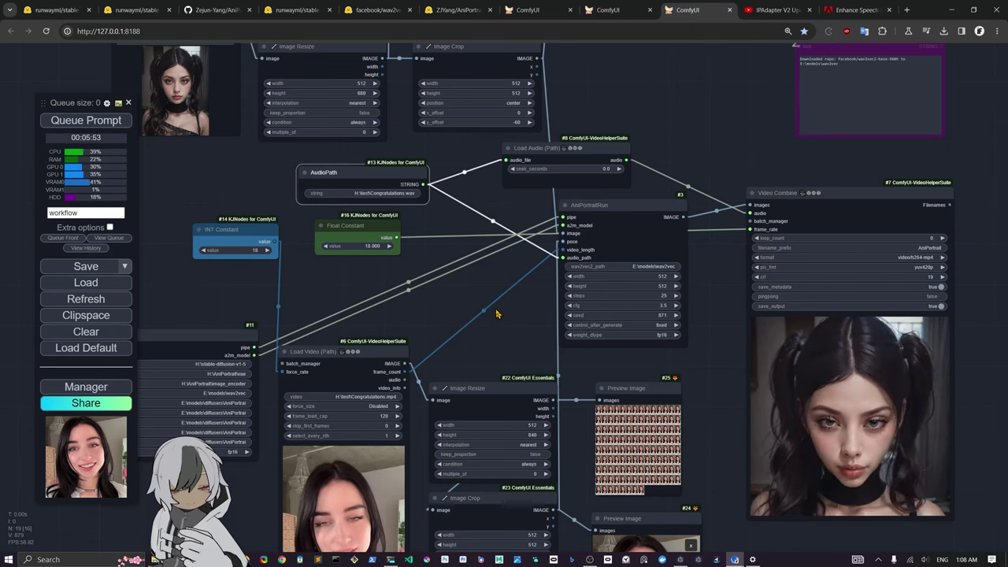
# - Examine the model and checkpoint paths entered in the AniPortraitLoader node
pyautogui.scroll(-3, 495, 313)
pyautogui.moveTo(492, 333); pyautogui.dragTo(681, 270)
pyautogui.scroll(6, 465, 387)
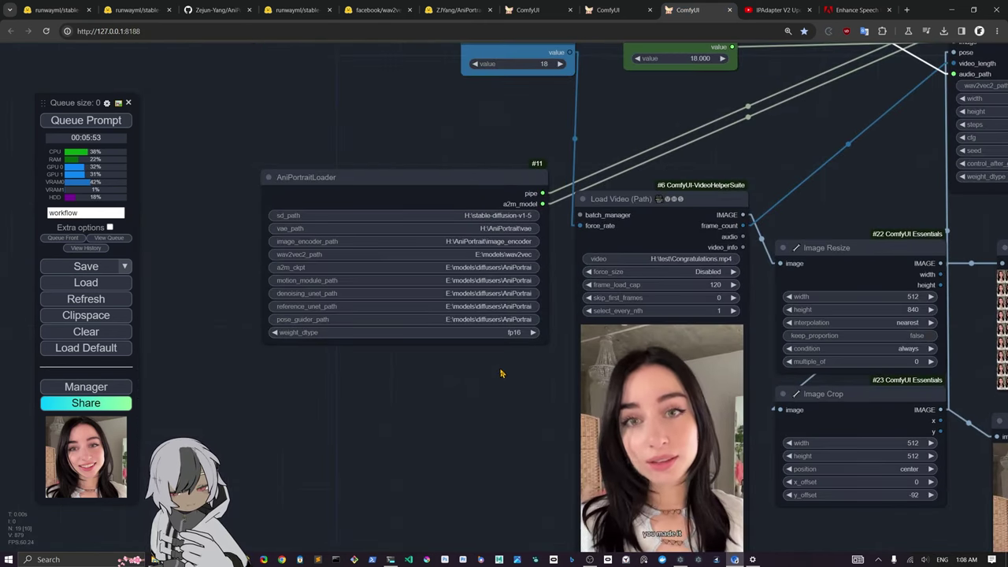
pyautogui.scroll(5, 502, 373)
pyautogui.moveTo(596, 214); pyautogui.dragTo(652, 342)
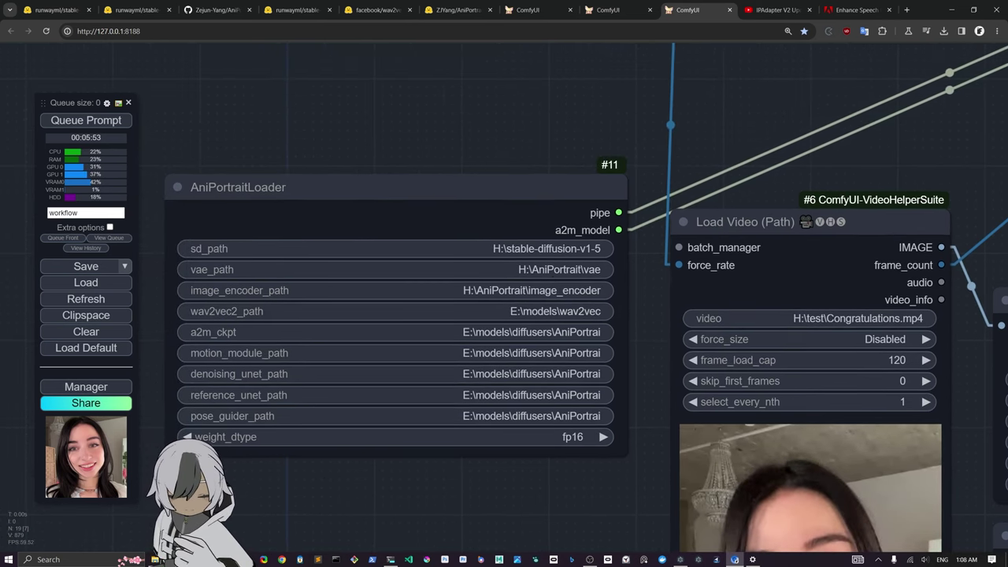
# - Inspect the unet folder of H:\stable-diffusion-v1-5 in File Explorer and compare it with the AniPortraitLoader's weight_dtype setting
pyautogui.click(156, 560)
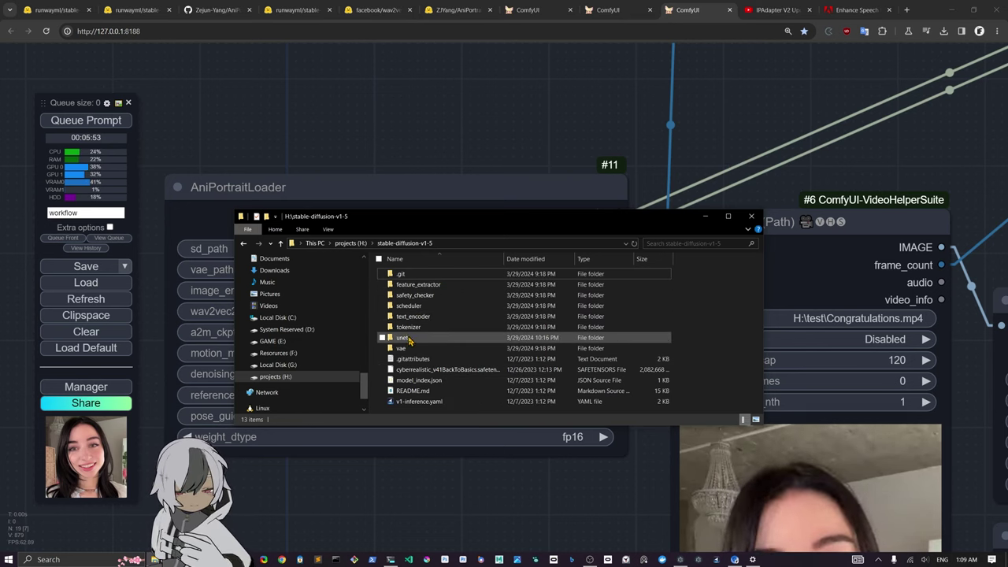
pyautogui.doubleClick(402, 338)
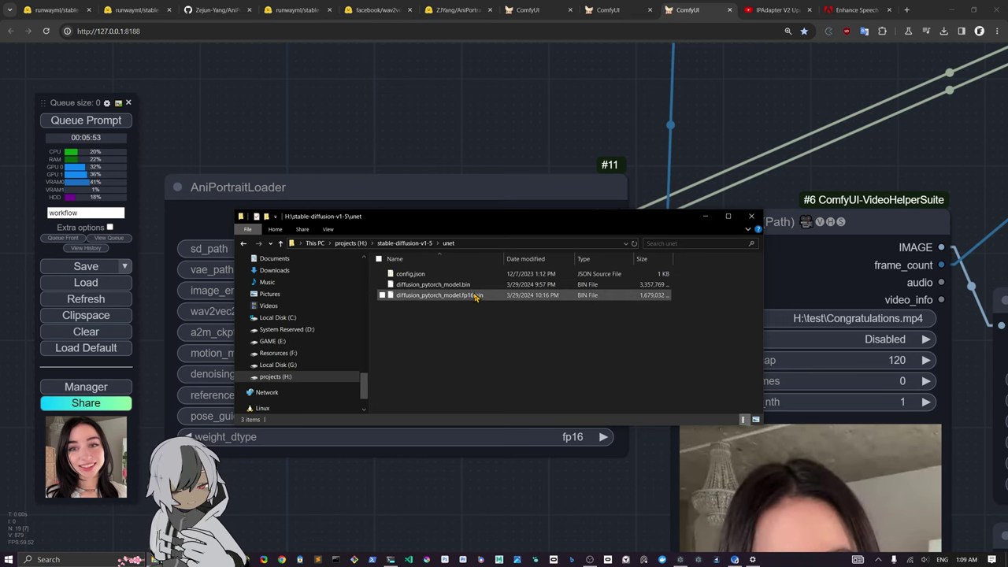
pyautogui.click(706, 219)
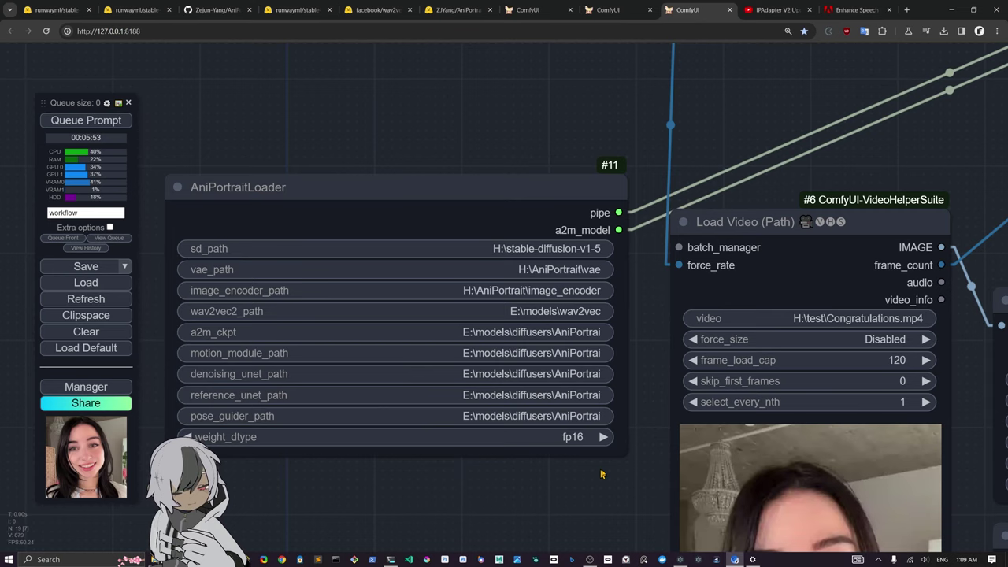
pyautogui.scroll(8, 601, 474)
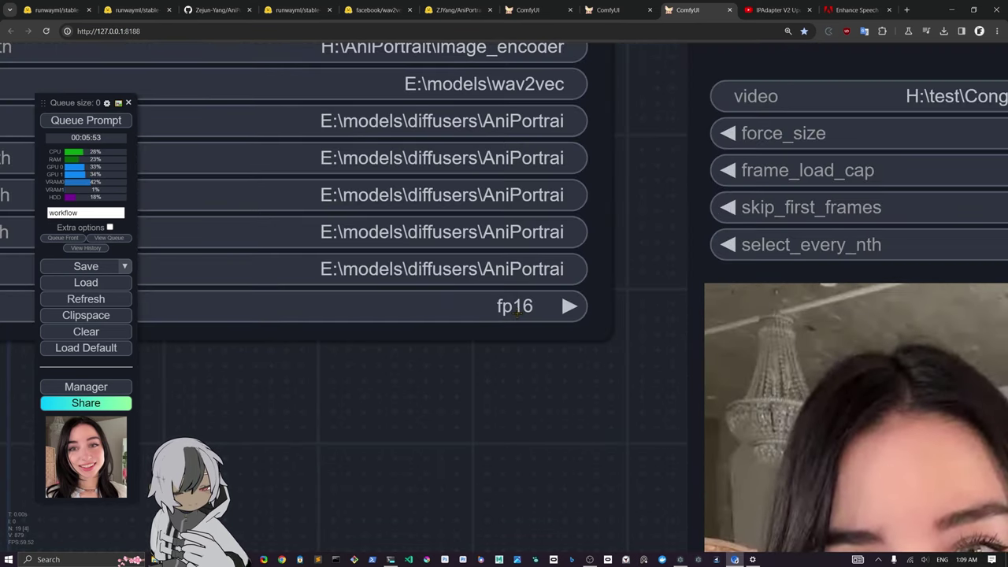
# - Check the available weight_dtype options in the AniPortraitLoader node
pyautogui.click(518, 313)
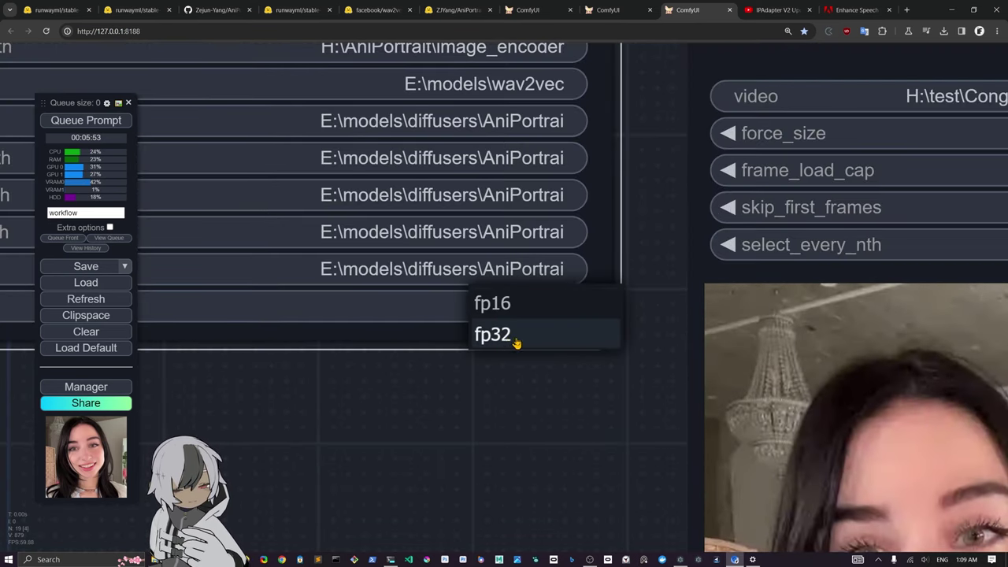
pyautogui.scroll(-3, 536, 371)
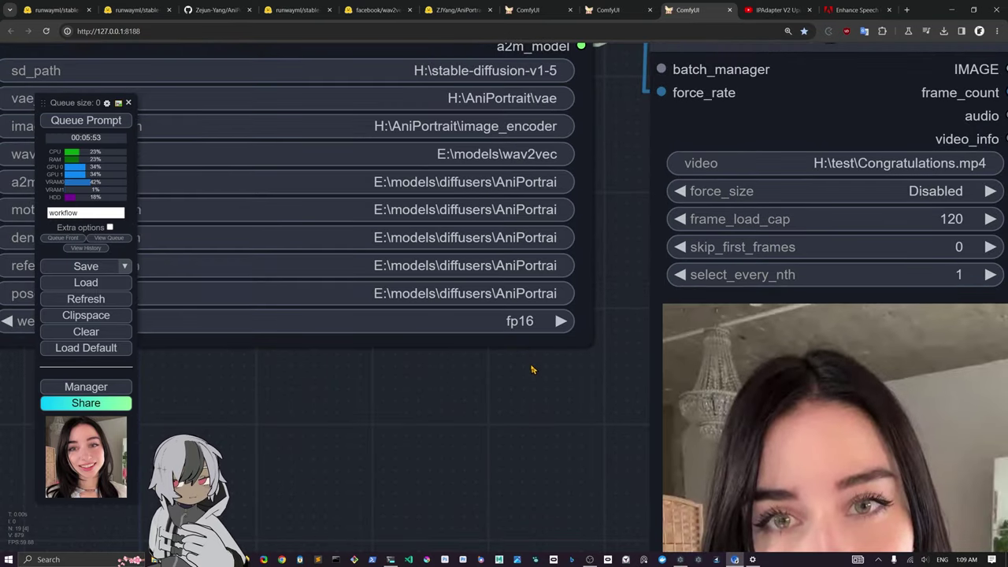
pyautogui.scroll(-4, 532, 369)
pyautogui.moveTo(556, 286); pyautogui.dragTo(420, 334)
pyautogui.scroll(-6, 591, 160)
pyautogui.moveTo(596, 156); pyautogui.dragTo(299, 288)
pyautogui.scroll(-1, 383, 271)
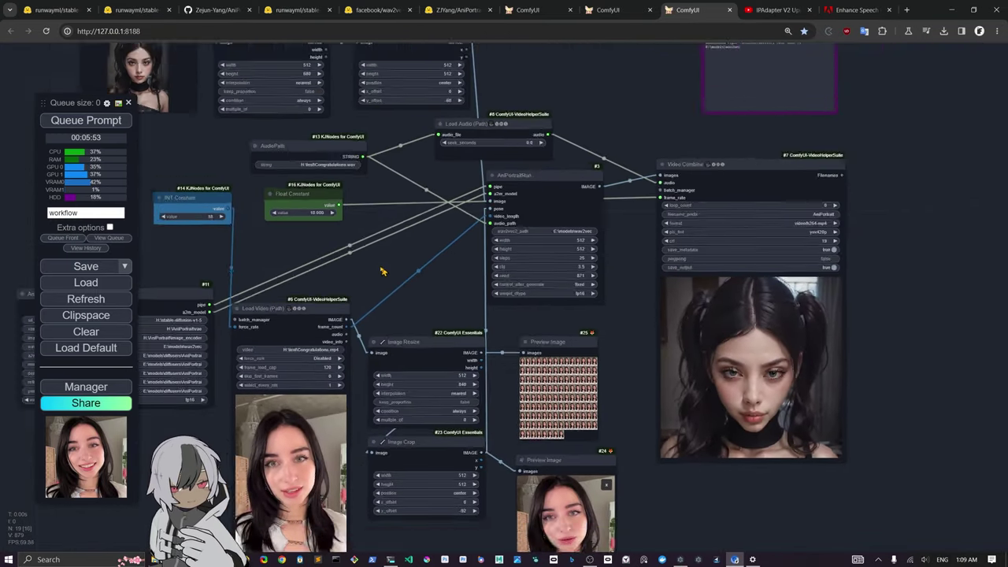
# - Examine the Load Video (Path) settings, including frame_load_cap, and the node's links to the frame-rate constants and AniPortraitRun
pyautogui.scroll(-4, 381, 271)
pyautogui.moveTo(375, 270); pyautogui.dragTo(439, 235)
pyautogui.scroll(1, 483, 316)
pyautogui.scroll(3, 482, 314)
pyautogui.scroll(5, 448, 362)
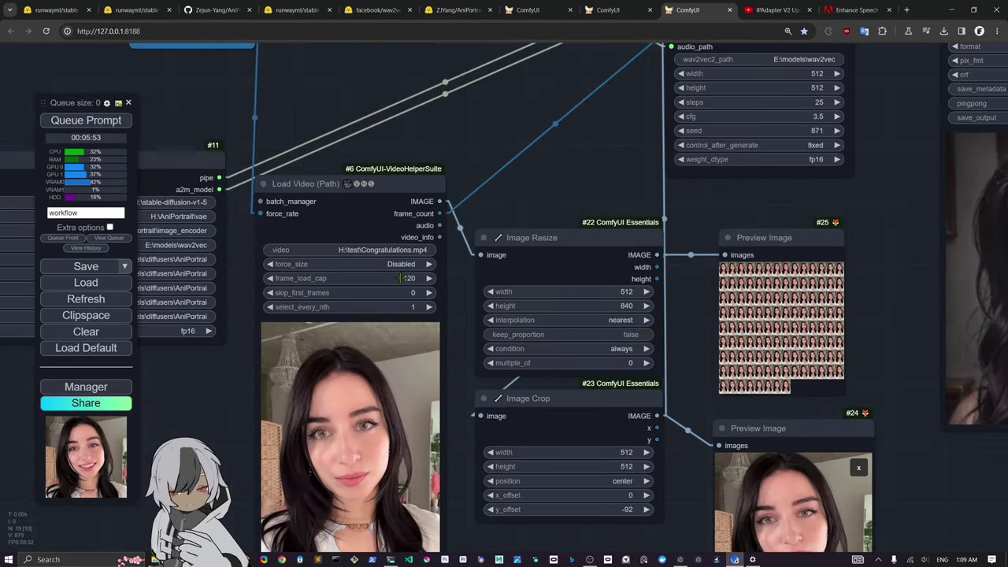
pyautogui.scroll(-1, 466, 149)
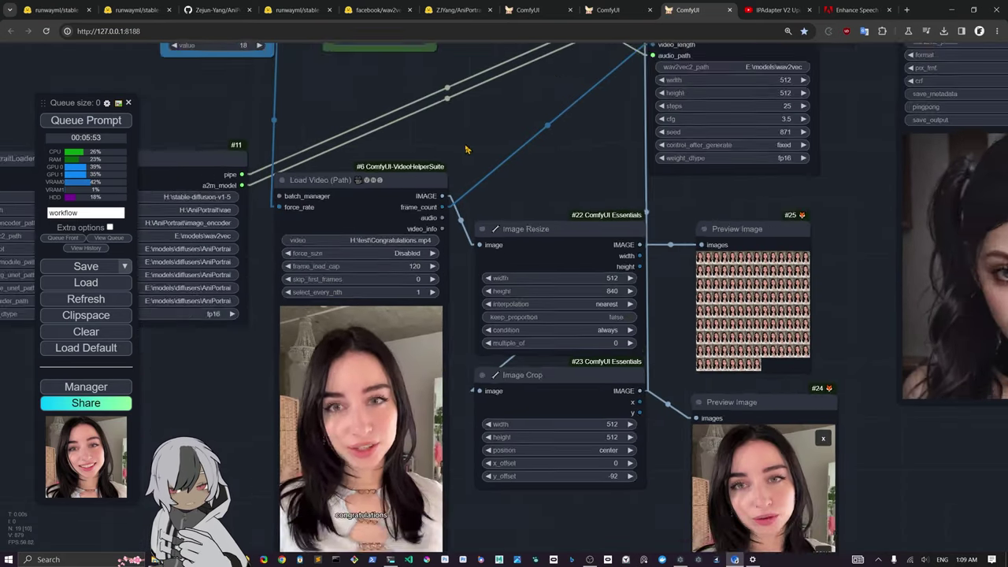
pyautogui.scroll(-3, 466, 149)
pyautogui.moveTo(439, 152); pyautogui.dragTo(468, 218)
pyautogui.scroll(6, 292, 168)
pyautogui.scroll(-4, 480, 168)
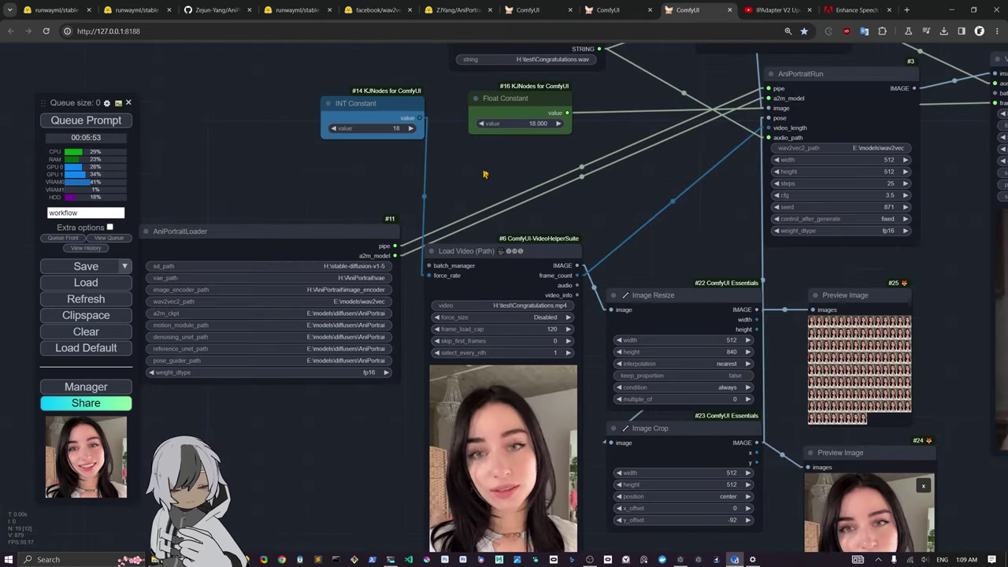
pyautogui.moveTo(485, 174); pyautogui.dragTo(316, 127)
pyautogui.scroll(-2, 539, 219)
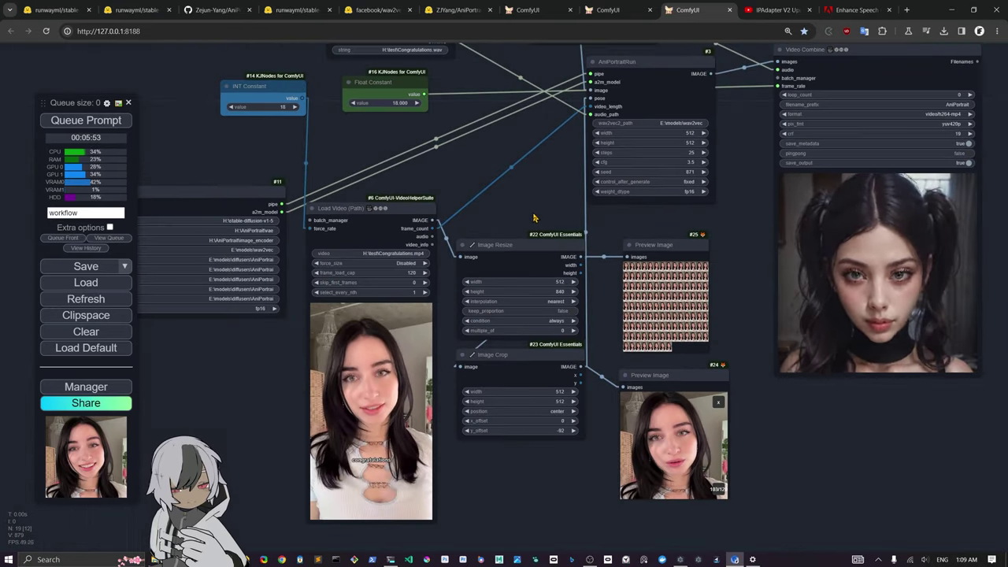
# - Review the generated portrait animation in the Video Combine node against the source video's preview frames
pyautogui.scroll(4, 536, 217)
pyautogui.moveTo(577, 217); pyautogui.dragTo(237, 214)
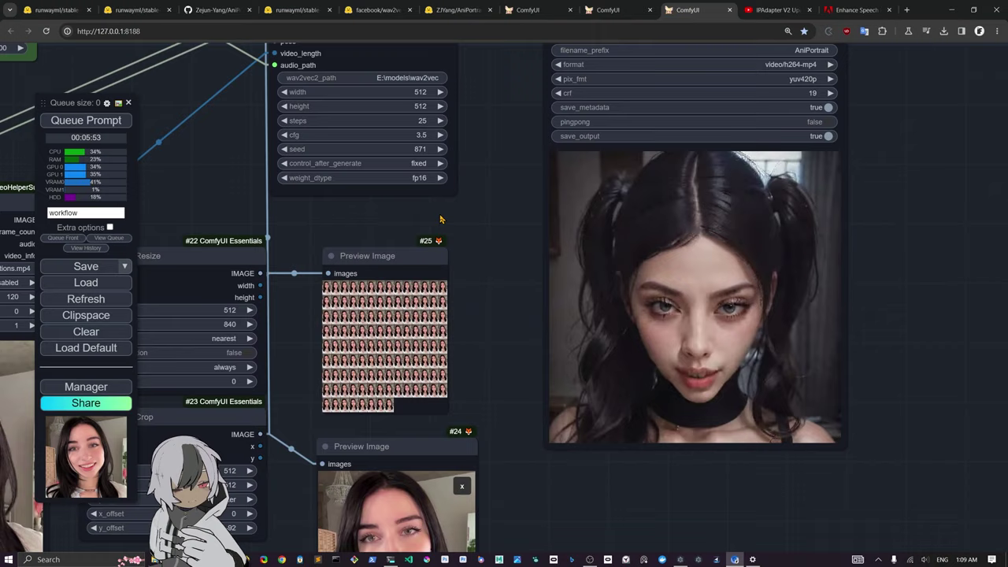
pyautogui.scroll(1, 441, 219)
pyautogui.scroll(1, 459, 225)
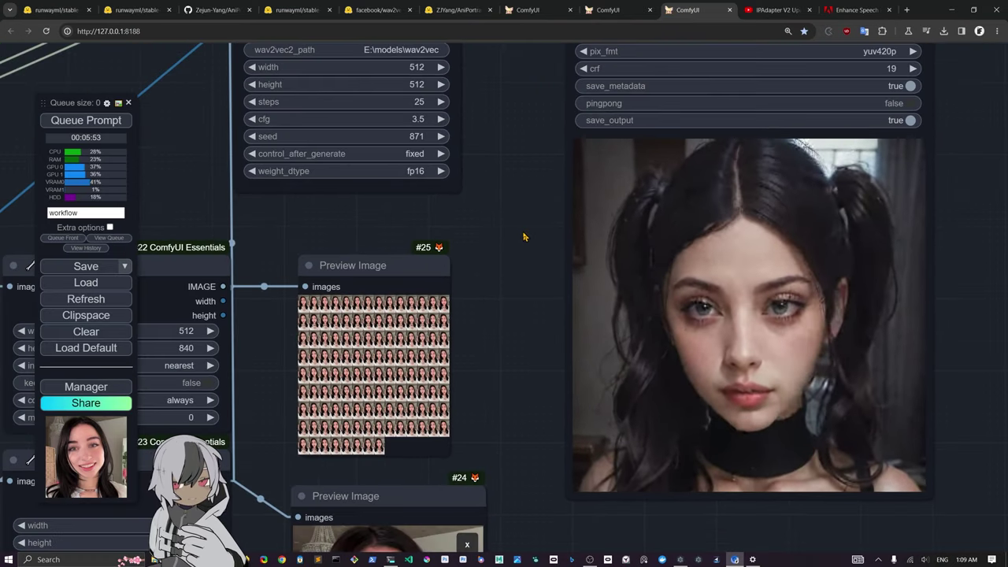
pyautogui.moveTo(511, 241); pyautogui.dragTo(482, 250)
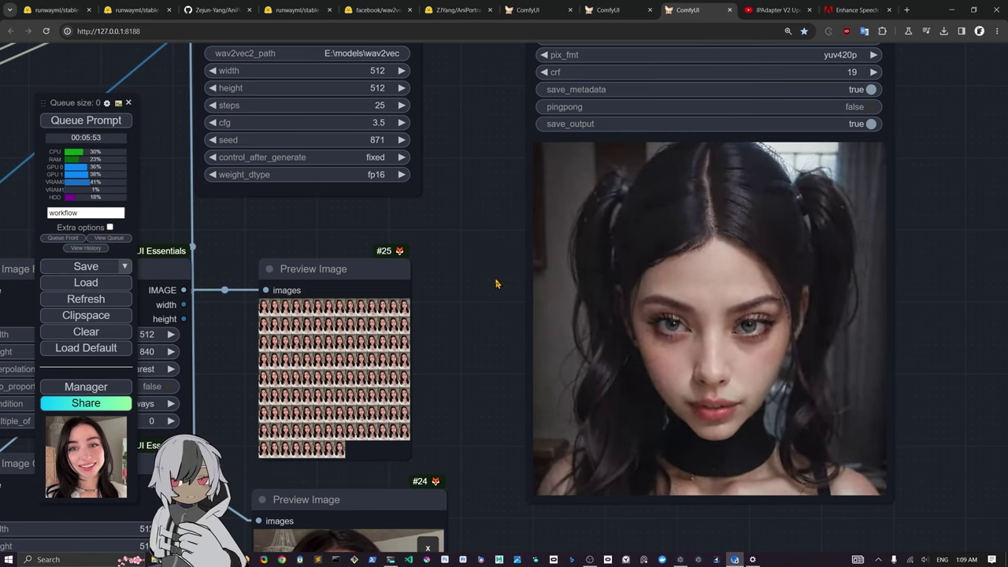
pyautogui.scroll(-5, 496, 284)
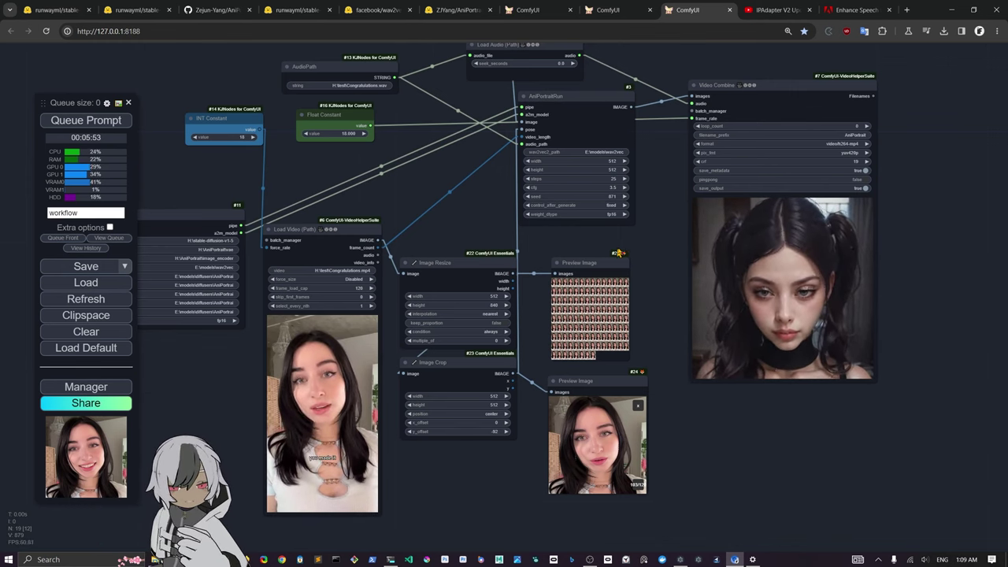
pyautogui.scroll(4, 643, 248)
pyautogui.moveTo(686, 273); pyautogui.dragTo(584, 249)
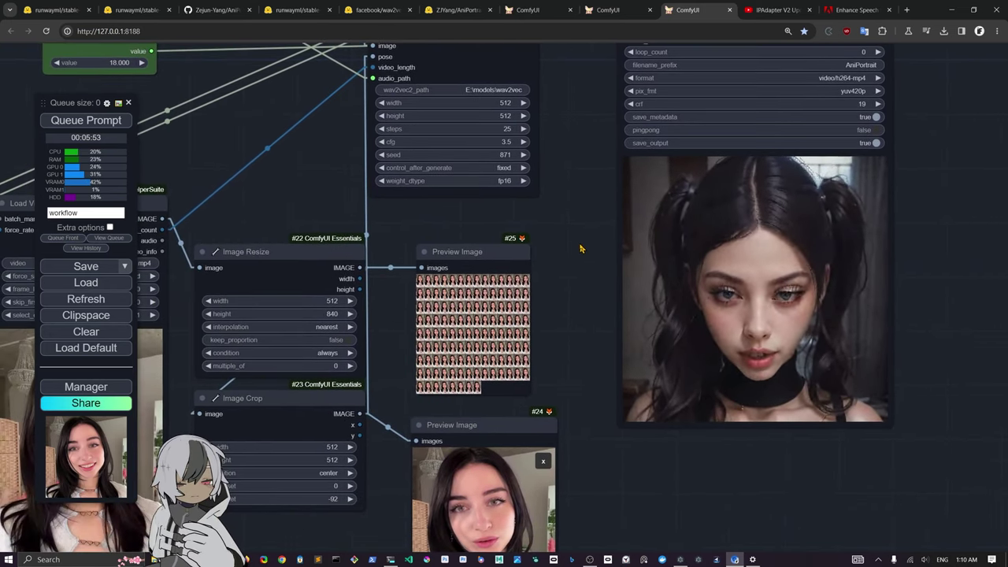
pyautogui.scroll(3, 576, 252)
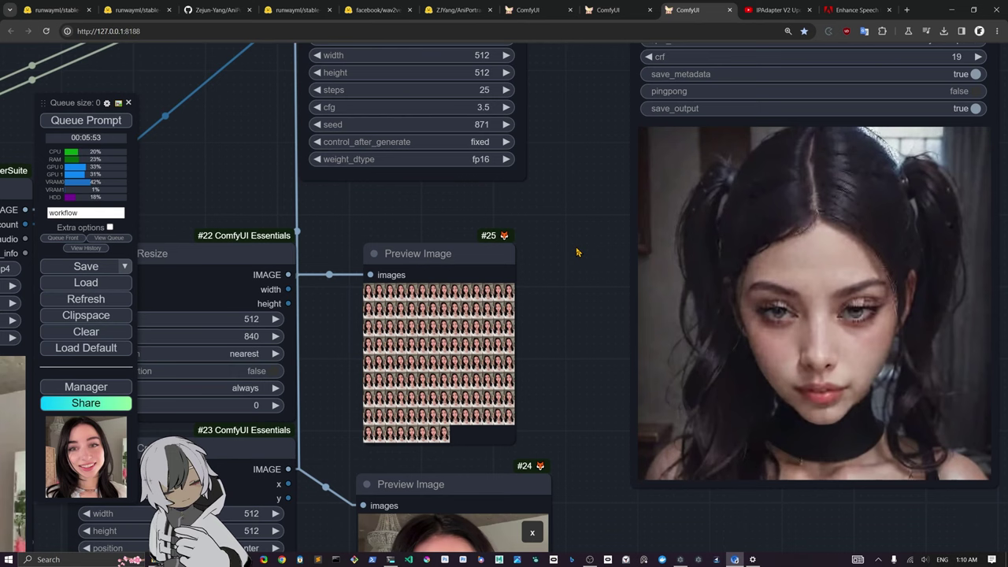
pyautogui.moveTo(574, 244)
pyautogui.mouseDown()
pyautogui.moveTo(405, 288)
pyautogui.moveTo(579, 246)
pyautogui.mouseUp()
pyautogui.scroll(-4, 414, 282)
pyautogui.scroll(-3, 415, 282)
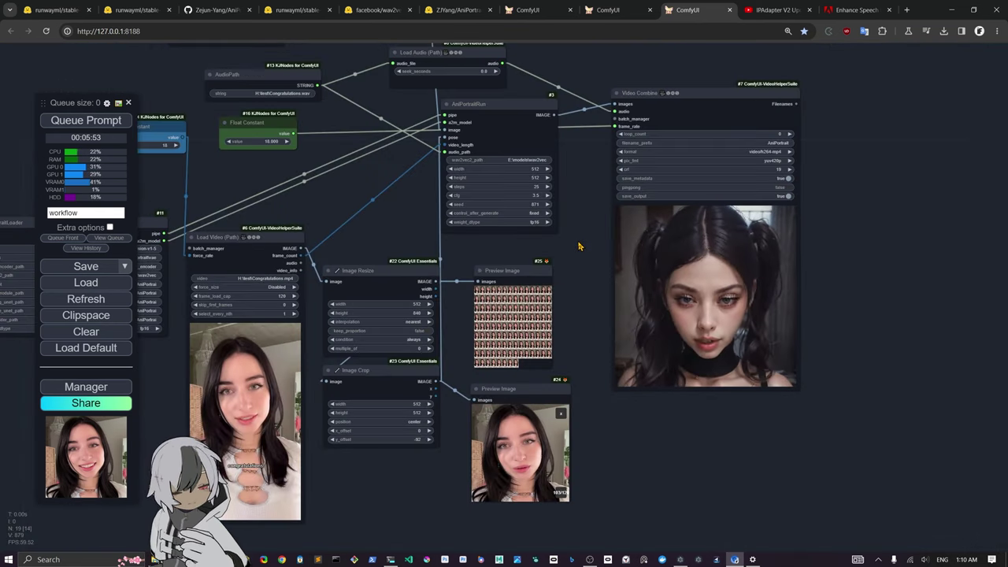